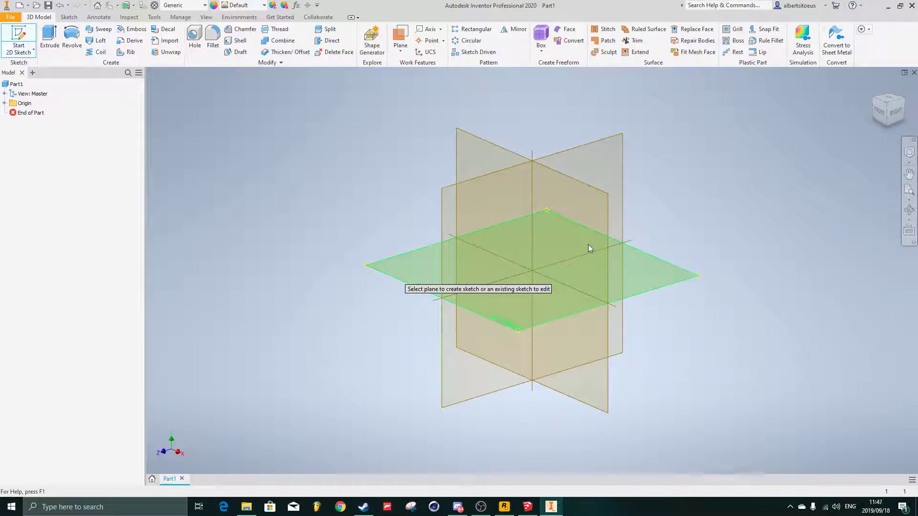
Step: Sketch a two-point center rectangle about the origin on the horizontal XZ plane and finish the sketch
{"action": "left_click", "coordinate": [516, 255]}
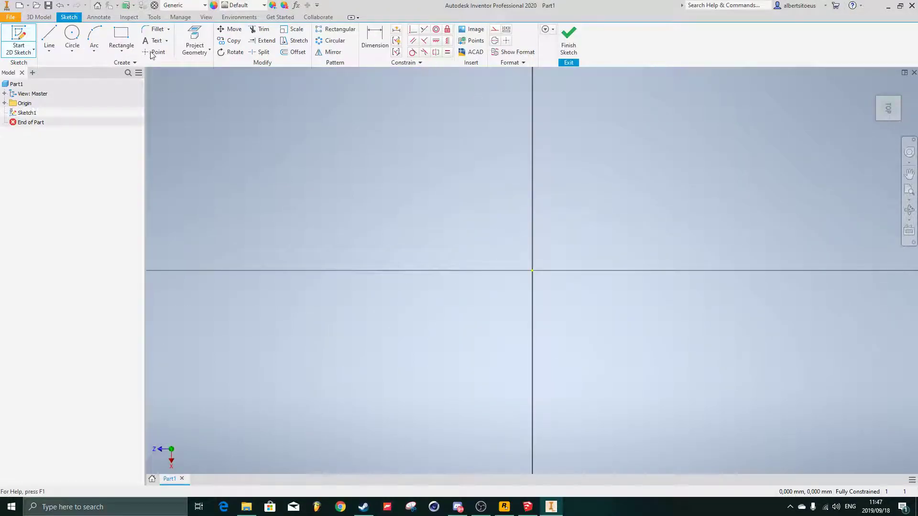
{"action": "left_click", "coordinate": [123, 56]}
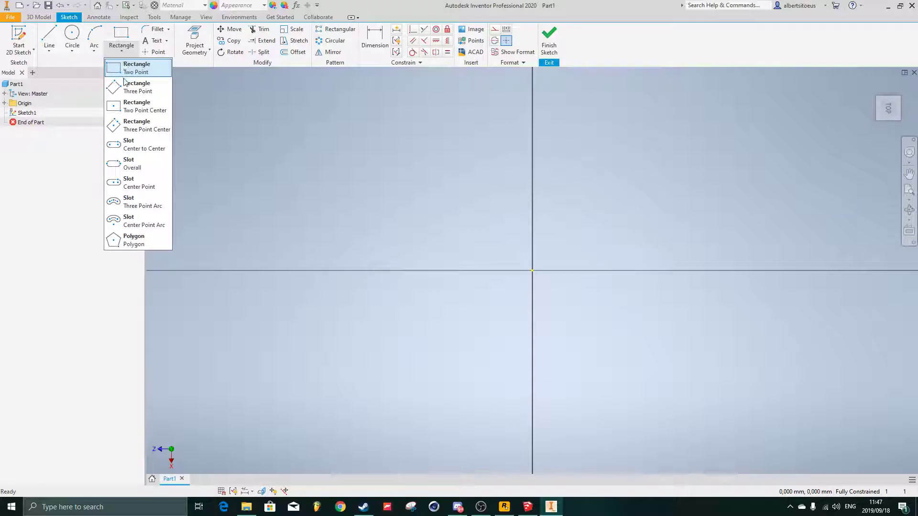
{"action": "left_click", "coordinate": [134, 107]}
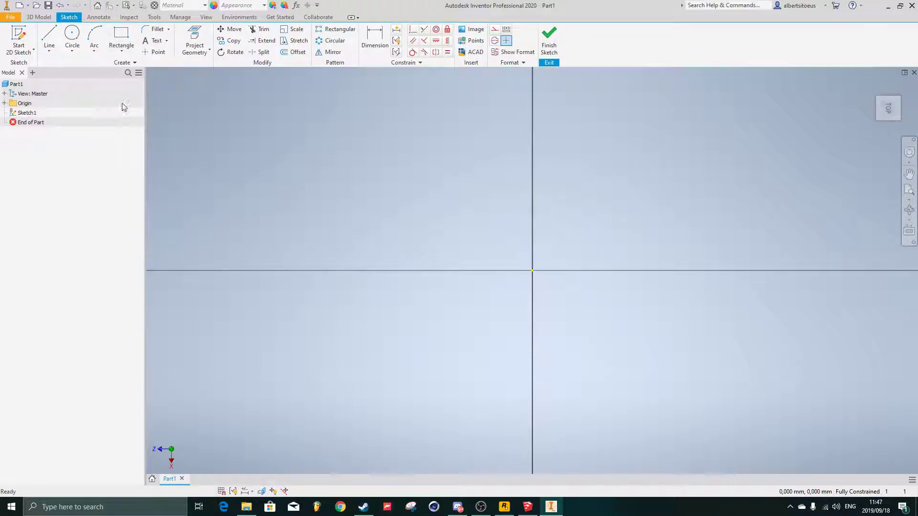
{"action": "left_click", "coordinate": [529, 271]}
{"action": "scroll", "coordinate": [247, 116], "scroll_direction": "up", "scroll_amount": 2}
{"action": "scroll", "coordinate": [247, 117], "scroll_direction": "up", "scroll_amount": 3}
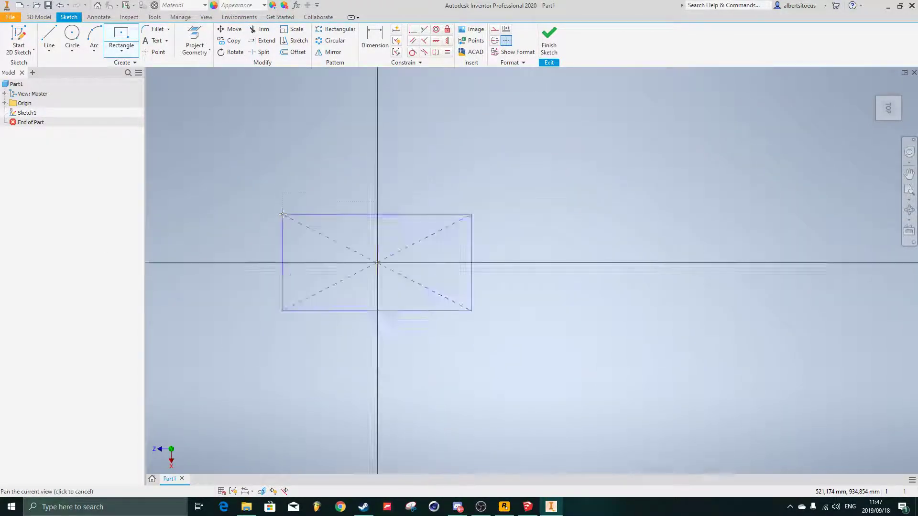
{"action": "key", "text": "Return"}
{"action": "left_click", "coordinate": [548, 40]}
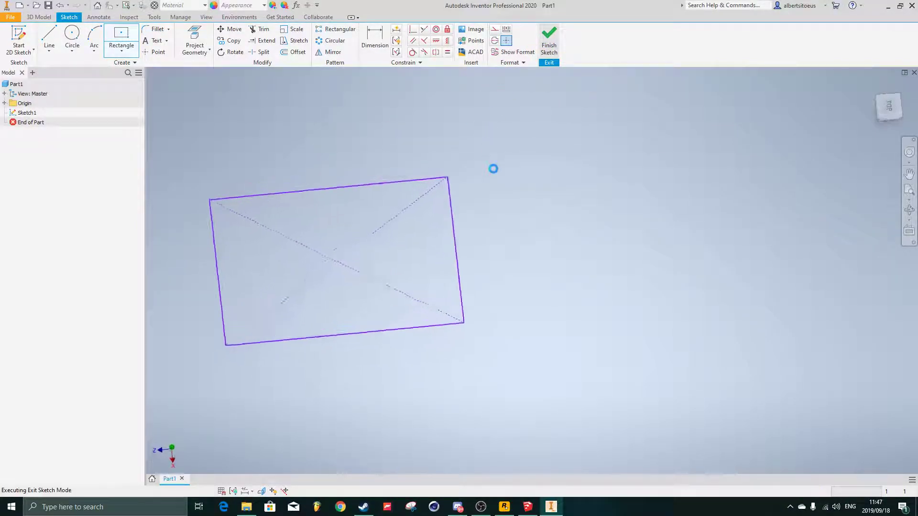
Step: Extrude the rectangle 10 mm into a flat plate
{"action": "scroll", "coordinate": [386, 264], "scroll_direction": "up", "scroll_amount": 4}
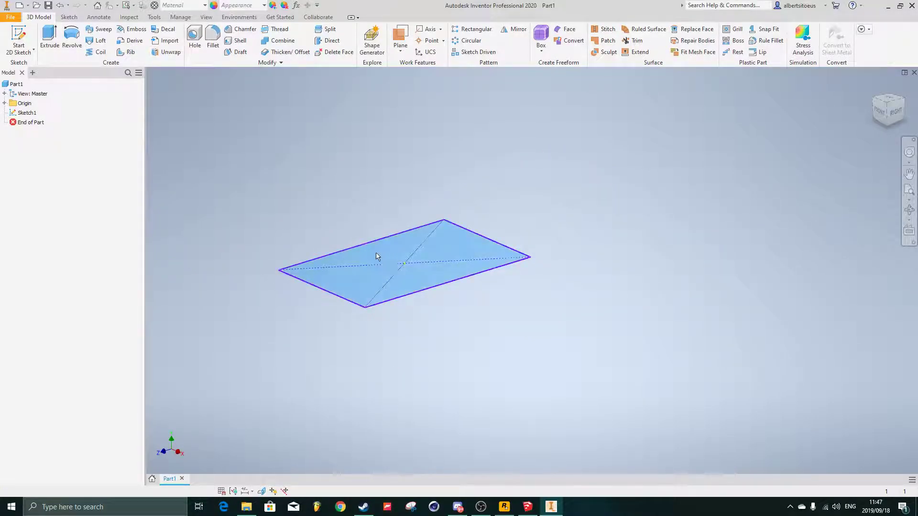
{"action": "key", "text": "e"}
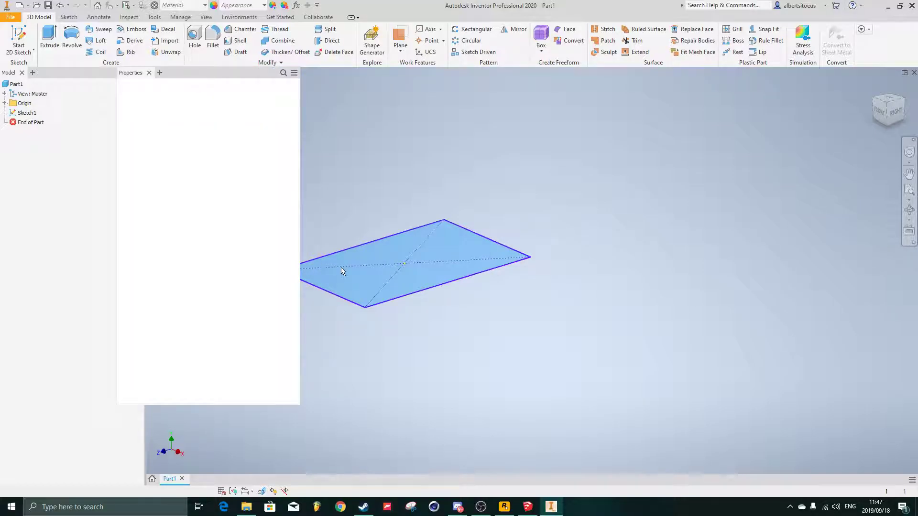
{"action": "type", "text": "e"}
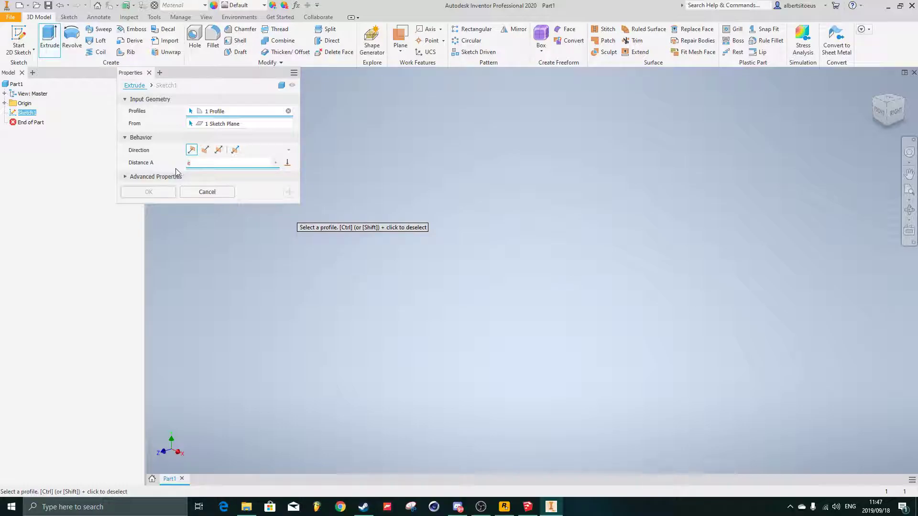
{"action": "key", "text": "BackSpace"}
{"action": "type", "text": "10"}
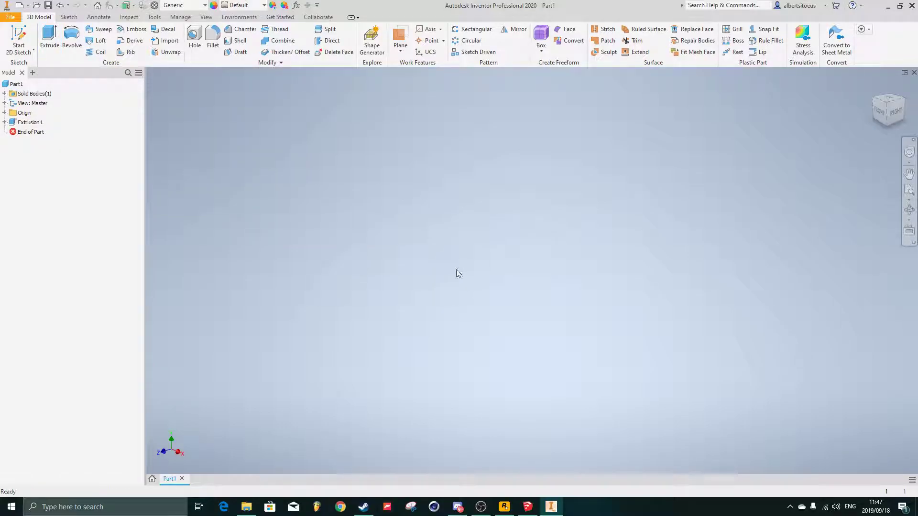
{"action": "middle_click", "coordinate": [456, 270]}
{"action": "middle_click", "coordinate": [456, 271]}
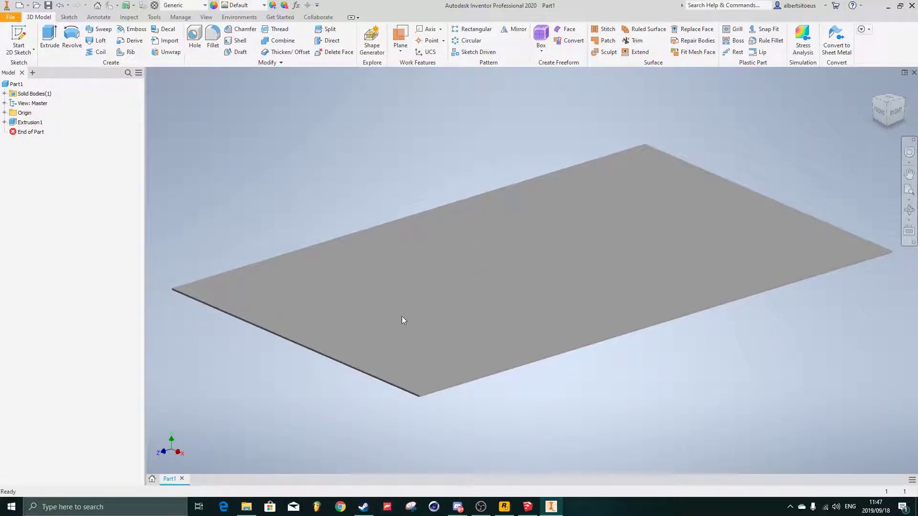
Step: On the plate's top face, sketch an origin-centered rectangle slightly inside the edges, place a point on one corner, and finish the sketch
{"action": "middle_click_drag", "start_coordinate": [503, 309], "coordinate": [273, 193], "text": "shift"}
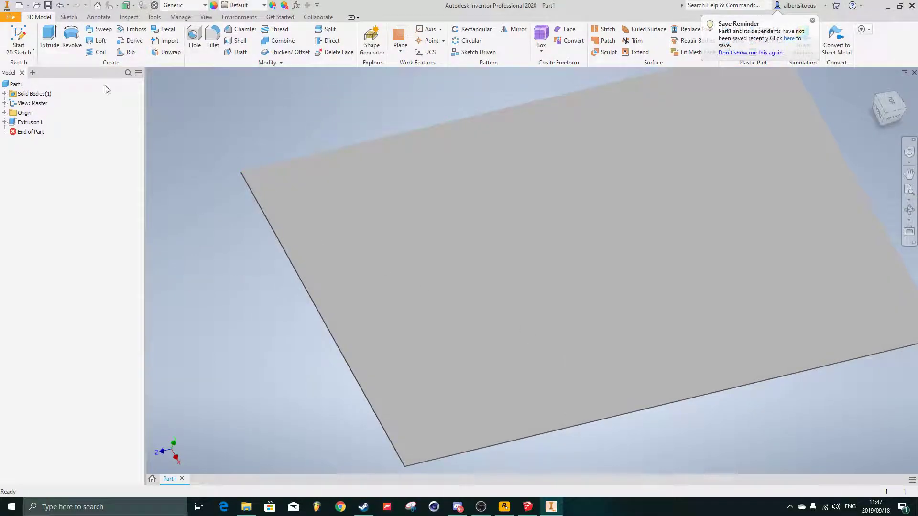
{"action": "left_click", "coordinate": [18, 33]}
{"action": "left_click", "coordinate": [328, 184]}
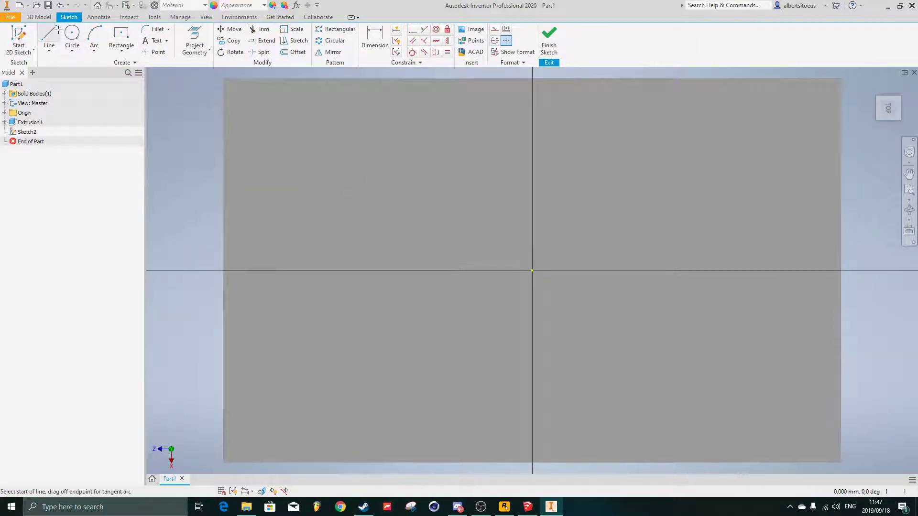
{"action": "left_click", "coordinate": [121, 35]}
{"action": "left_click", "coordinate": [532, 271]}
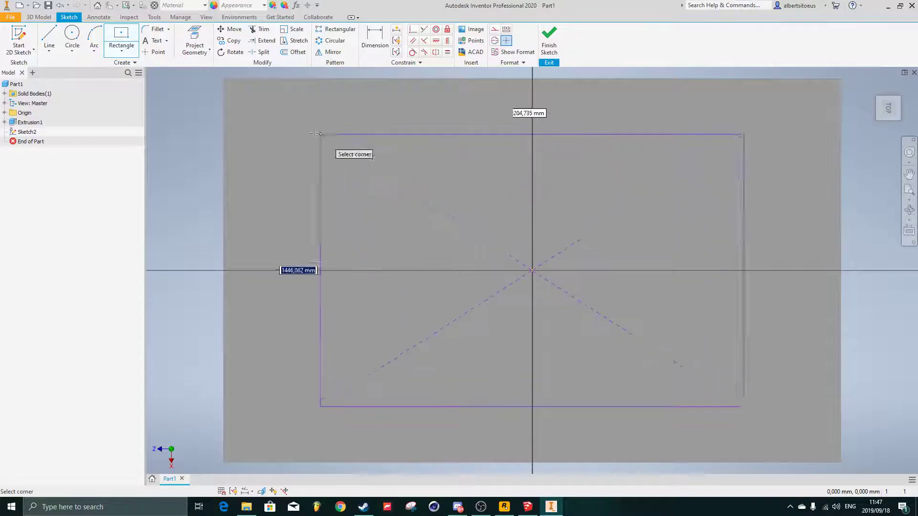
{"action": "left_click", "coordinate": [245, 98]}
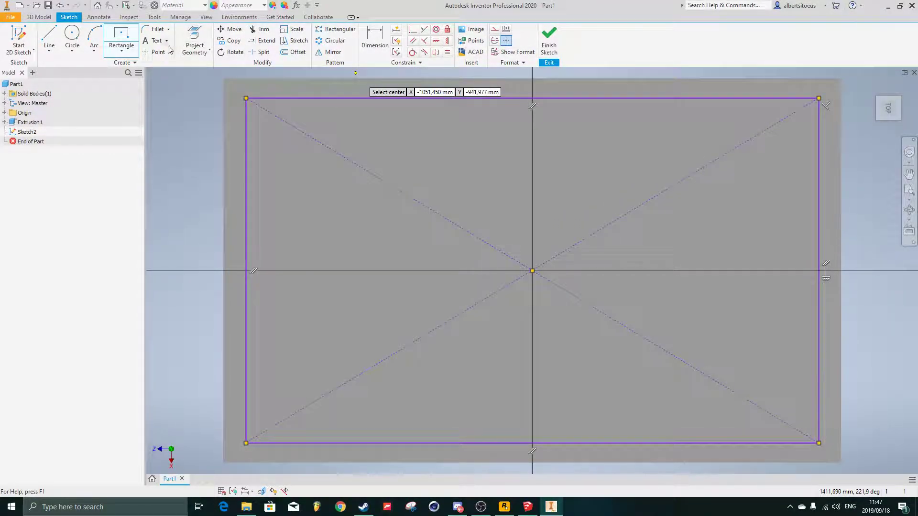
{"action": "left_click", "coordinate": [154, 51]}
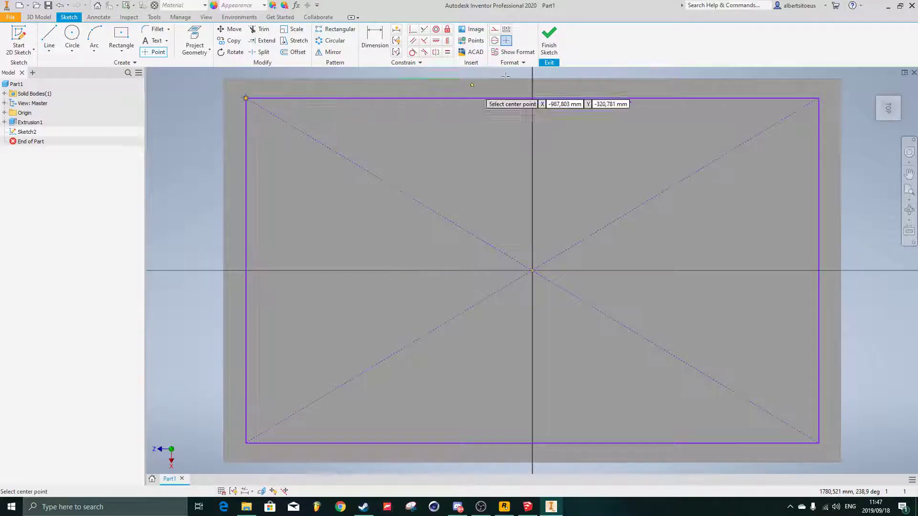
{"action": "left_click", "coordinate": [549, 42]}
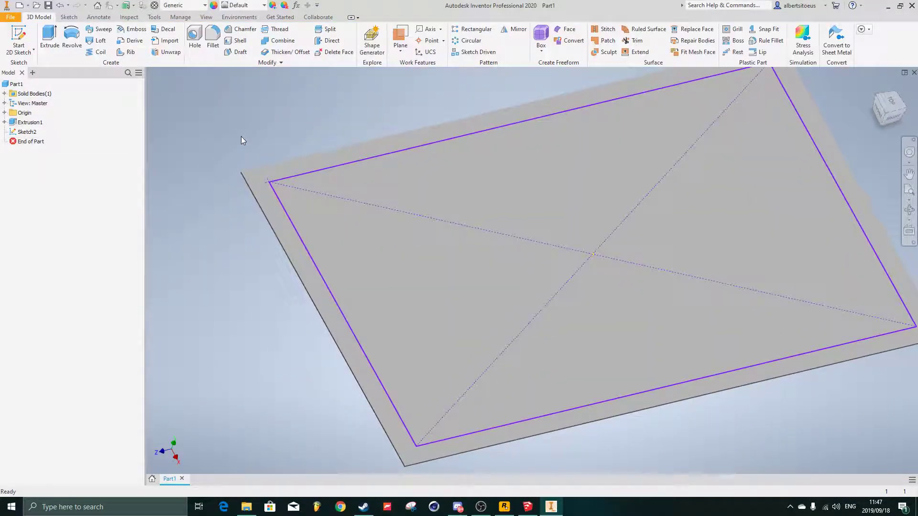
Step: Create a 100 mm diameter simple through-all hole at the sketch point near the plate's corner
{"action": "key", "text": "e"}
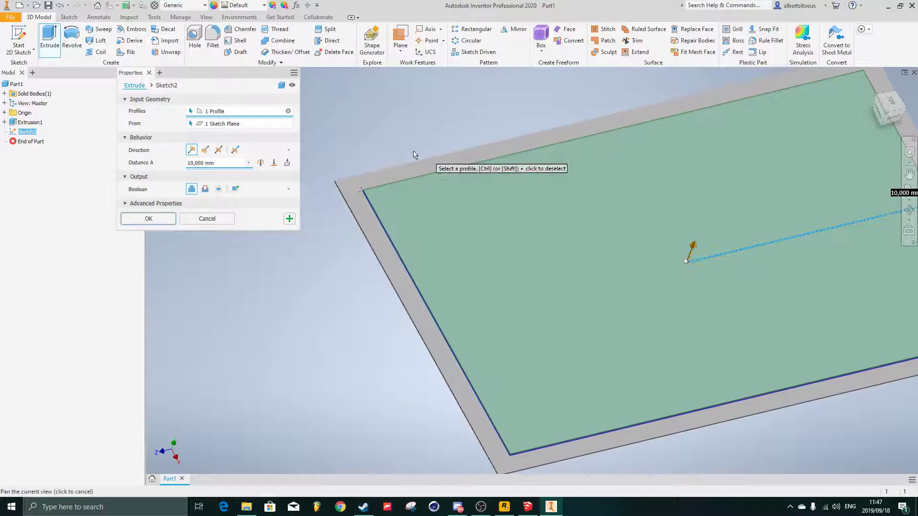
{"action": "key", "text": "Escape"}
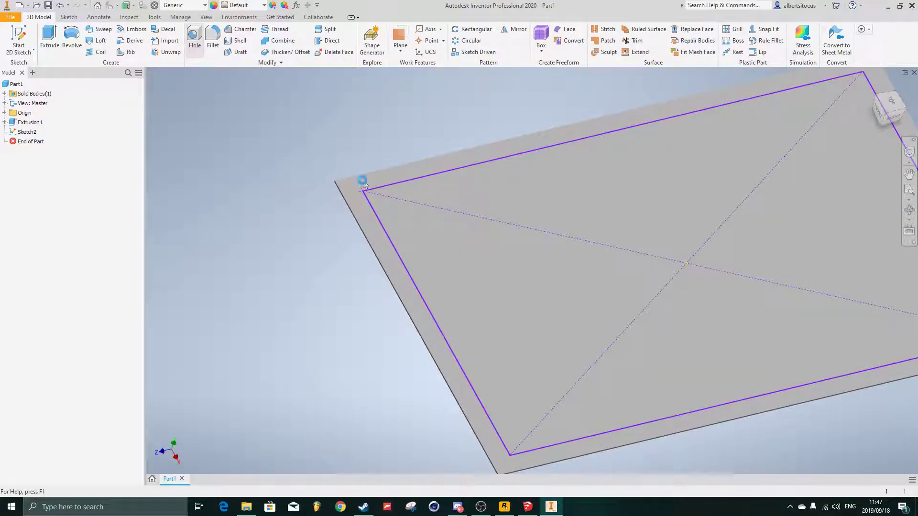
{"action": "key", "text": "h"}
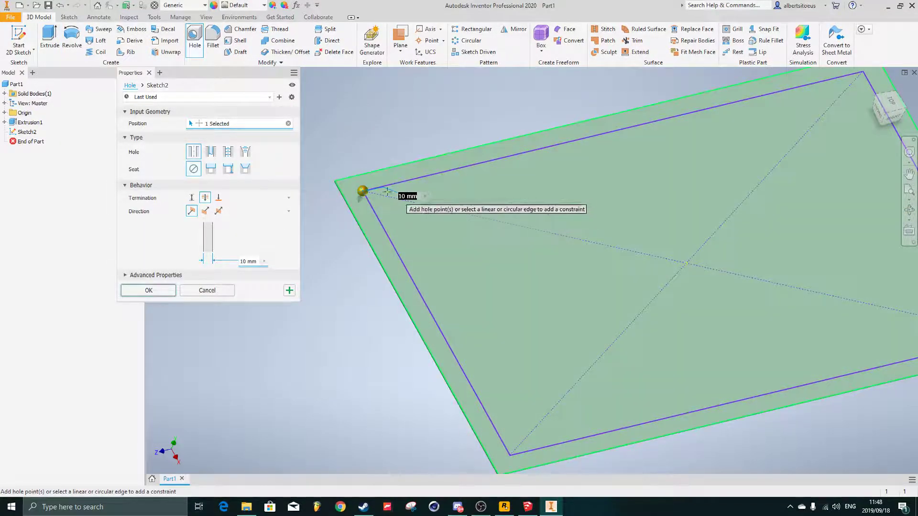
{"action": "type", "text": "5080"}
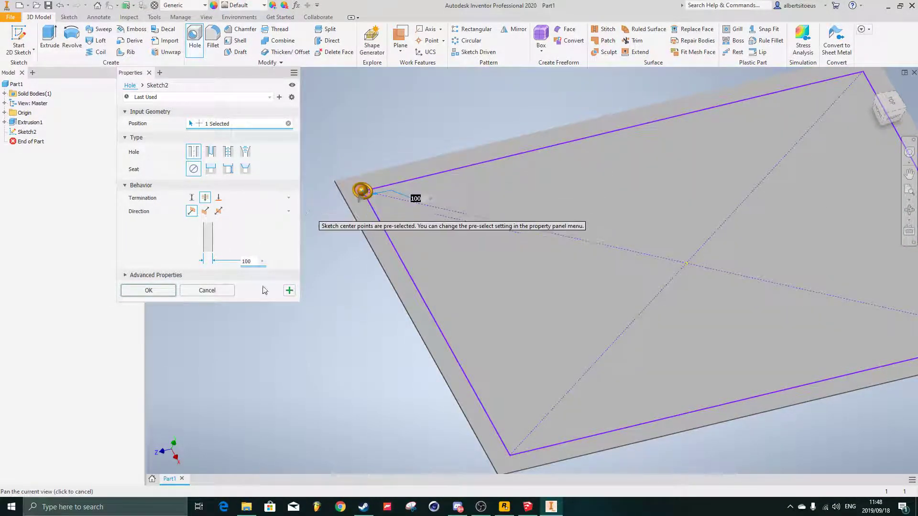
{"action": "left_click", "coordinate": [149, 290]}
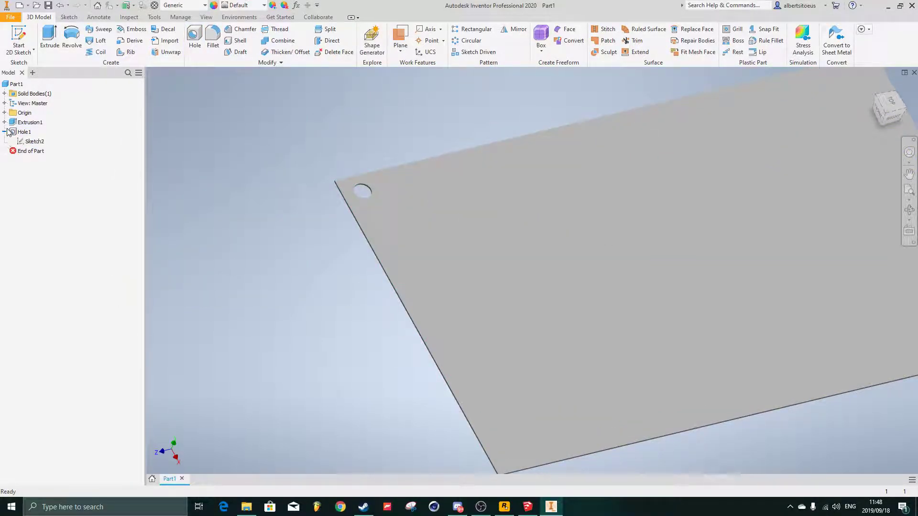
Step: Make the hole's inset rectangle sketch visible again on the plate
{"action": "left_click", "coordinate": [35, 142]}
{"action": "right_click", "coordinate": [34, 142]}
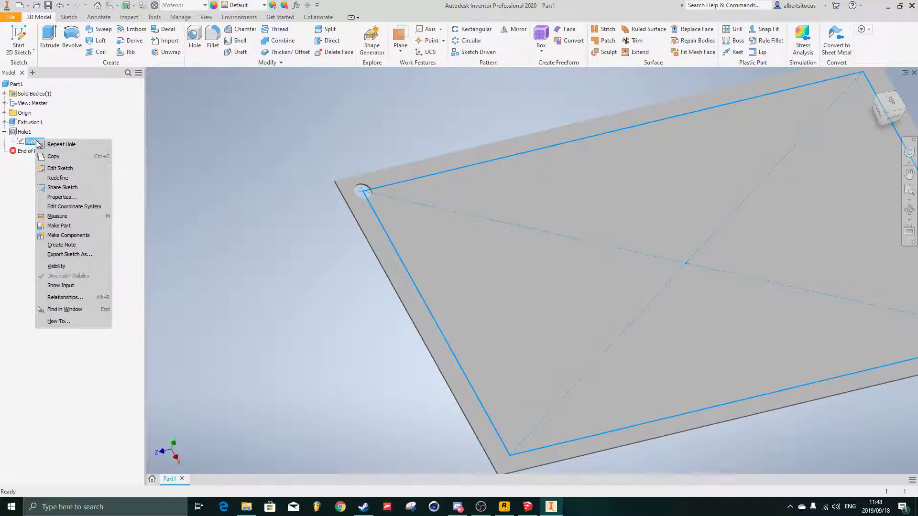
{"action": "left_click", "coordinate": [61, 267]}
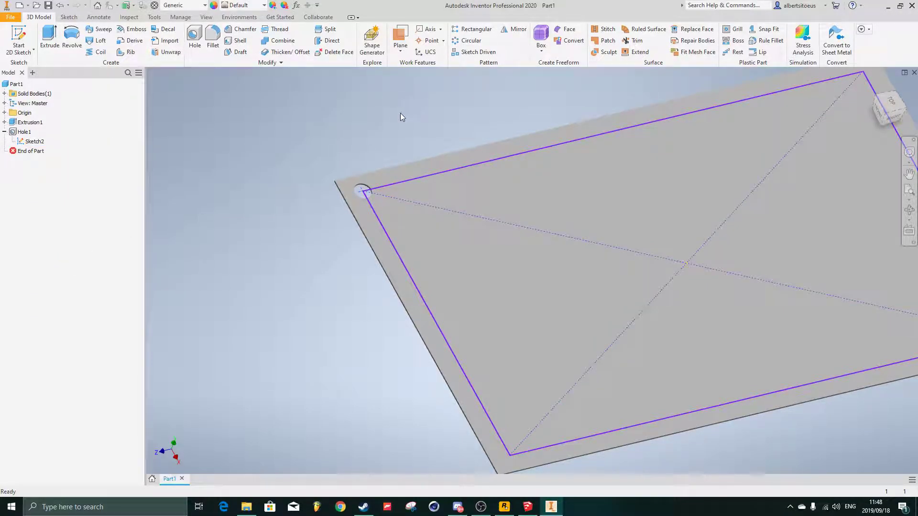
{"action": "middle_click_drag", "start_coordinate": [517, 158], "coordinate": [394, 179]}
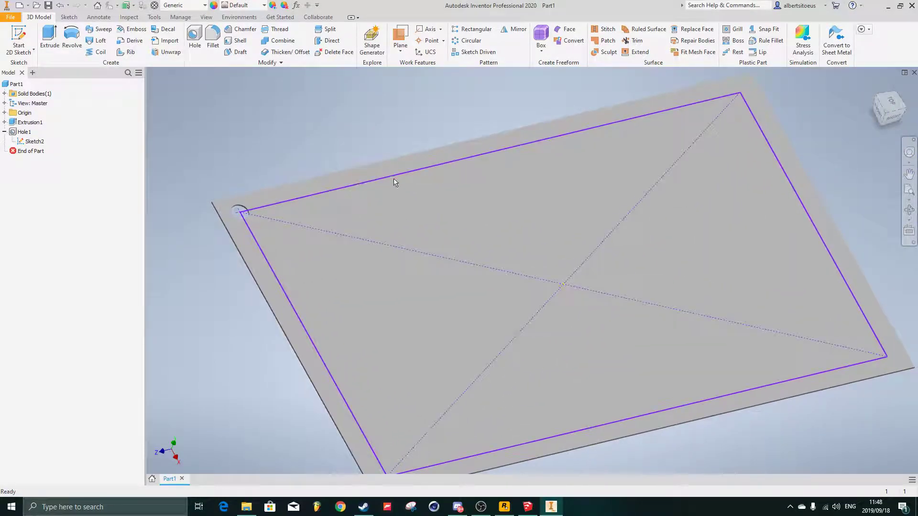
{"action": "left_click", "coordinate": [478, 52]}
{"action": "key", "text": "Escape"}
{"action": "left_click", "coordinate": [516, 29]}
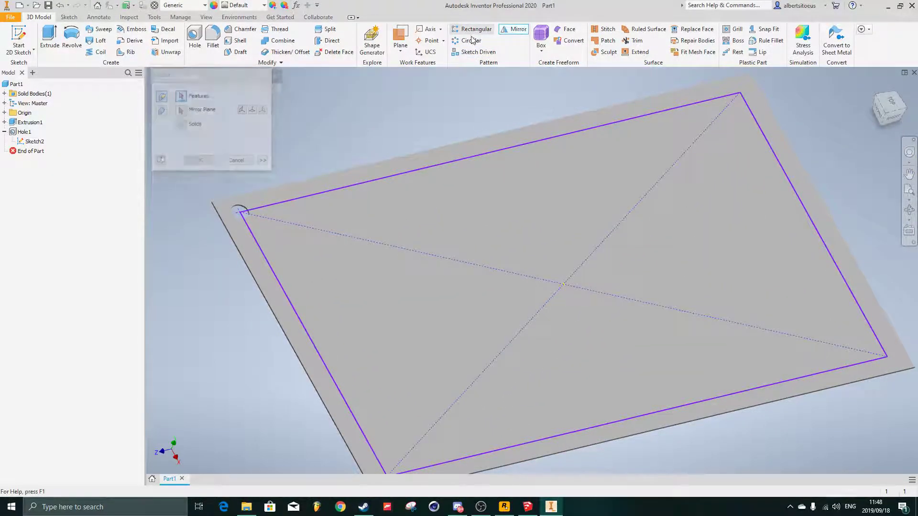
{"action": "left_click", "coordinate": [475, 29]}
{"action": "scroll", "coordinate": [377, 203], "scroll_direction": "down", "scroll_amount": 5}
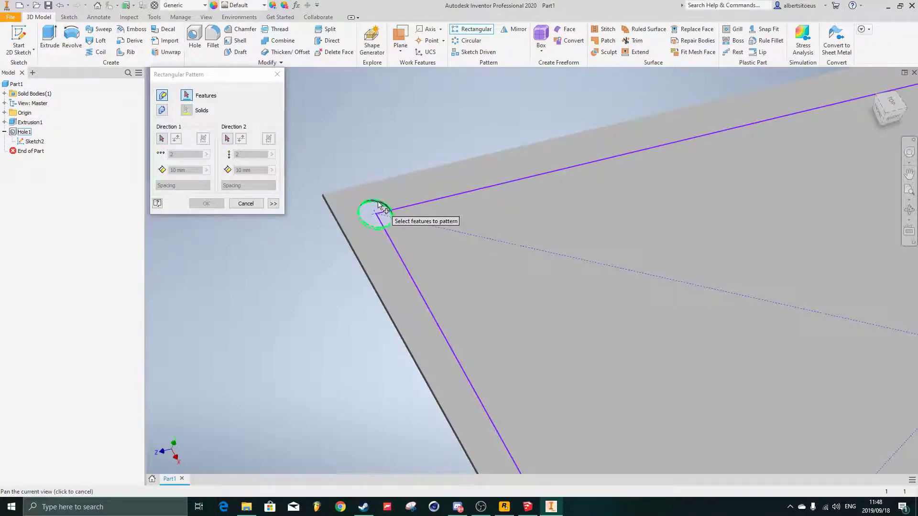
{"action": "left_click", "coordinate": [376, 210]}
{"action": "left_click", "coordinate": [163, 139]}
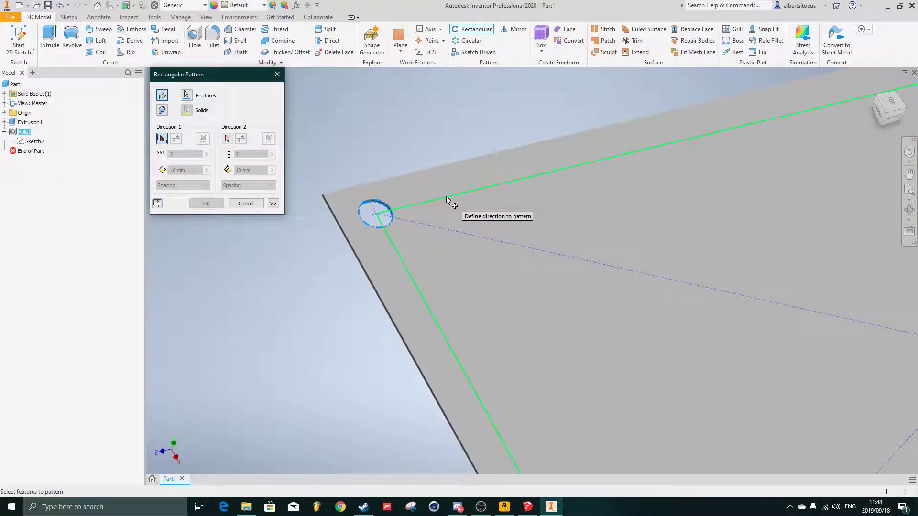
{"action": "scroll", "coordinate": [569, 175], "scroll_direction": "up", "scroll_amount": 4}
{"action": "middle_click_drag", "start_coordinate": [579, 174], "coordinate": [346, 193]}
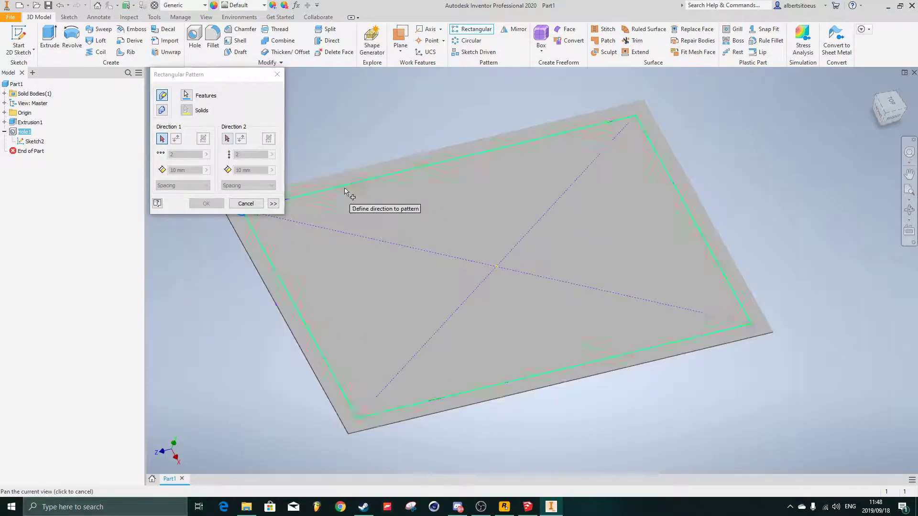
{"action": "left_click", "coordinate": [589, 134]}
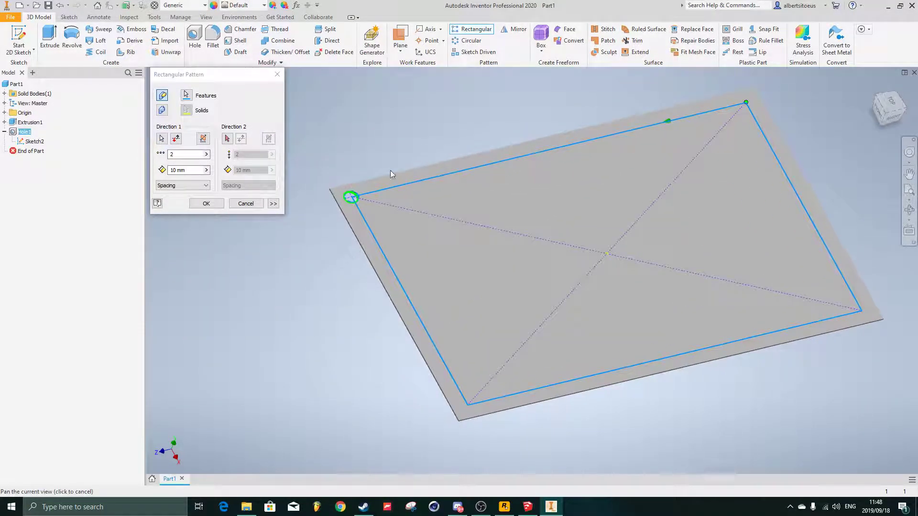
{"action": "left_click", "coordinate": [238, 203]}
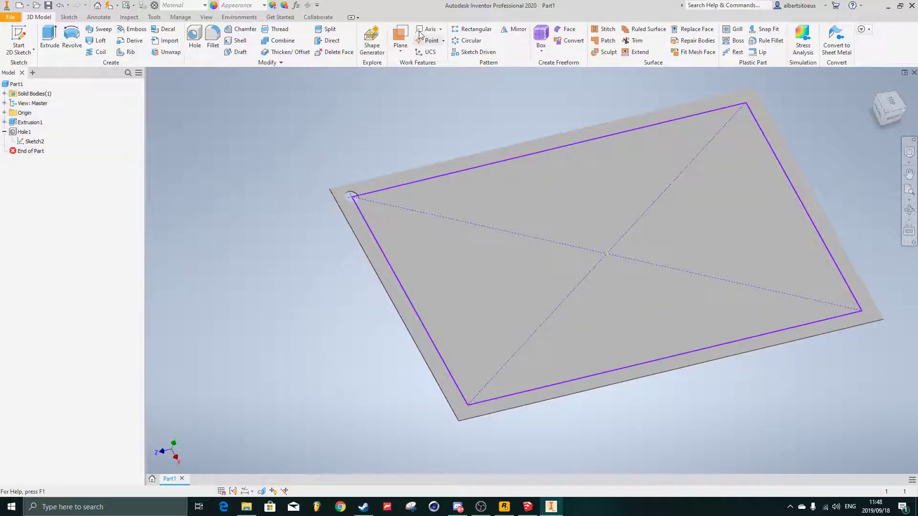
Step: Start a rectangular pattern of the corner hole with its first direction running inward along the plate's long edge
{"action": "left_click", "coordinate": [467, 30]}
{"action": "scroll", "coordinate": [352, 201], "scroll_direction": "up", "scroll_amount": 5}
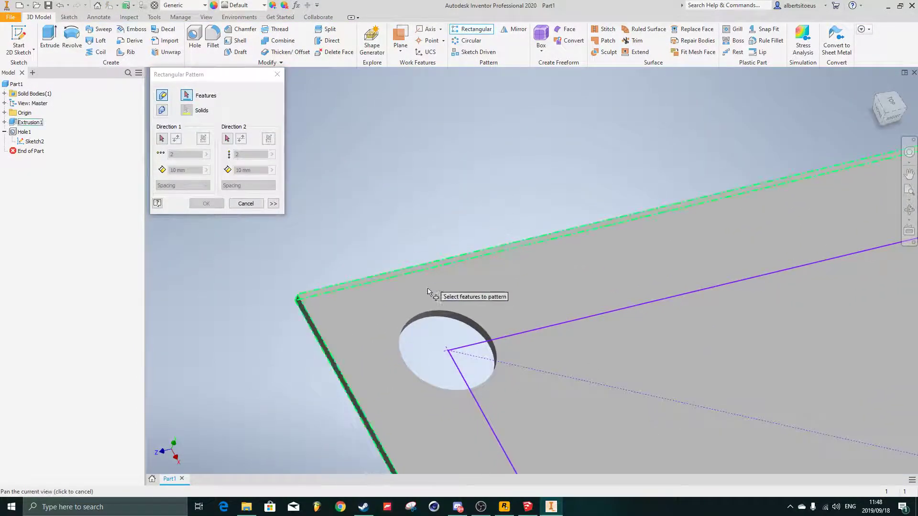
{"action": "left_click", "coordinate": [444, 314]}
{"action": "middle_click_drag", "start_coordinate": [549, 269], "coordinate": [348, 162]}
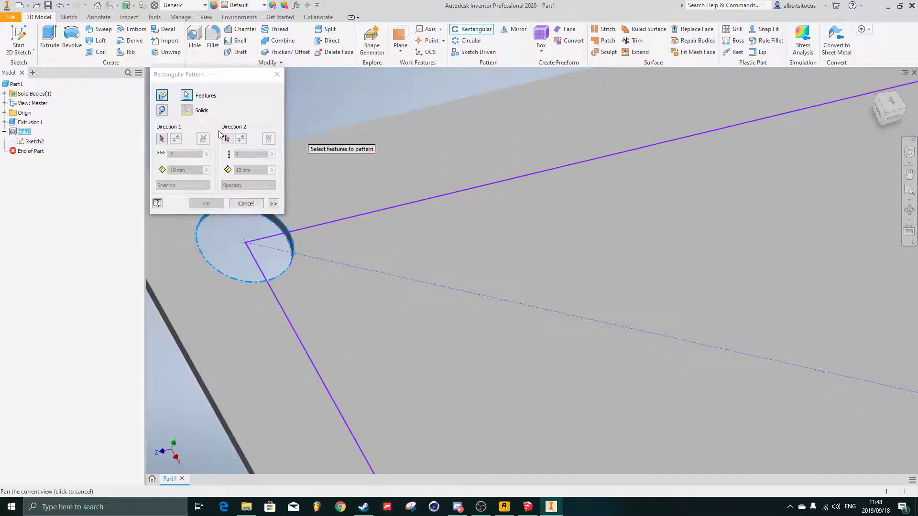
{"action": "left_click", "coordinate": [161, 140]}
{"action": "key", "text": "Home"}
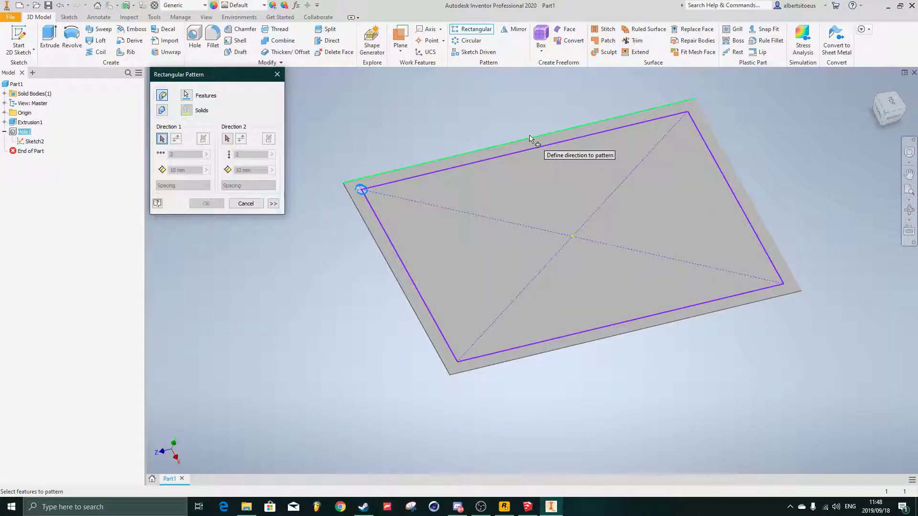
{"action": "left_click", "coordinate": [529, 137]}
{"action": "left_click", "coordinate": [176, 139]}
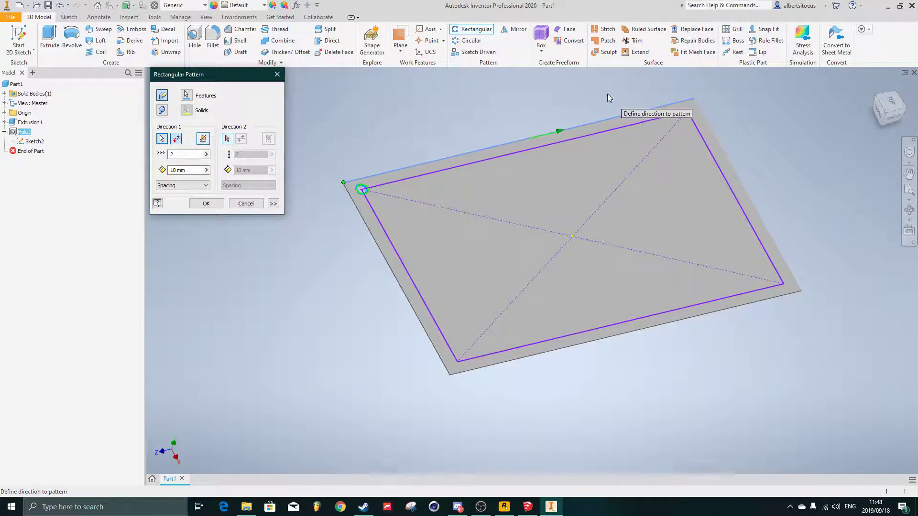
Step: Space 14 holes in the first direction over a total distance measured from the sketch rectangle's long side
{"action": "left_click", "coordinate": [205, 185]}
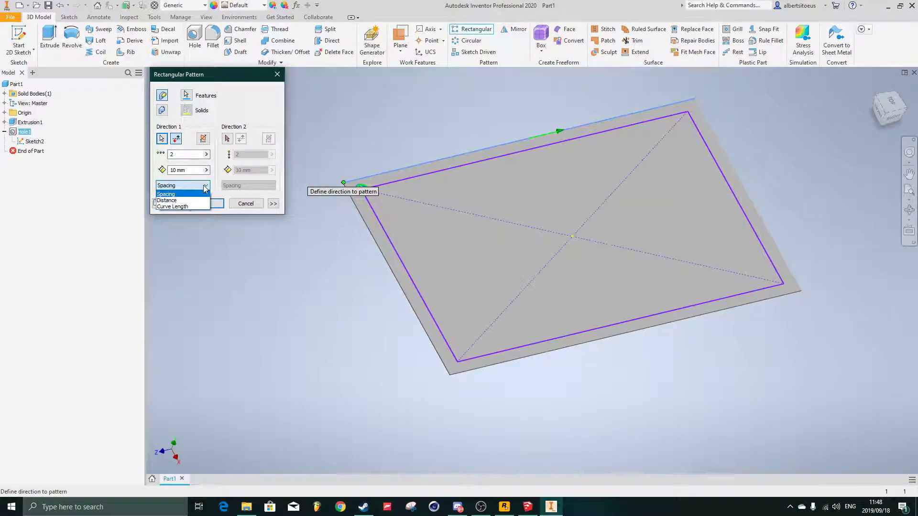
{"action": "left_click", "coordinate": [165, 201]}
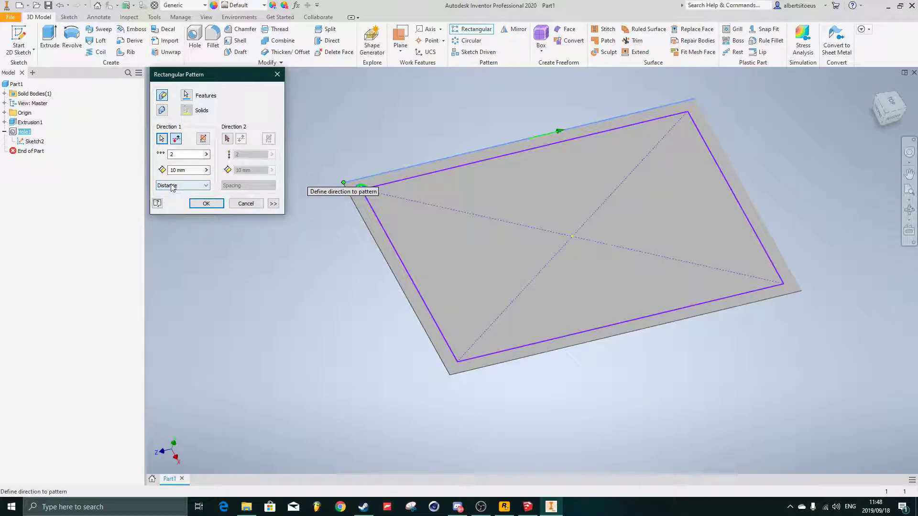
{"action": "left_click", "coordinate": [206, 170]}
{"action": "left_click", "coordinate": [227, 177]}
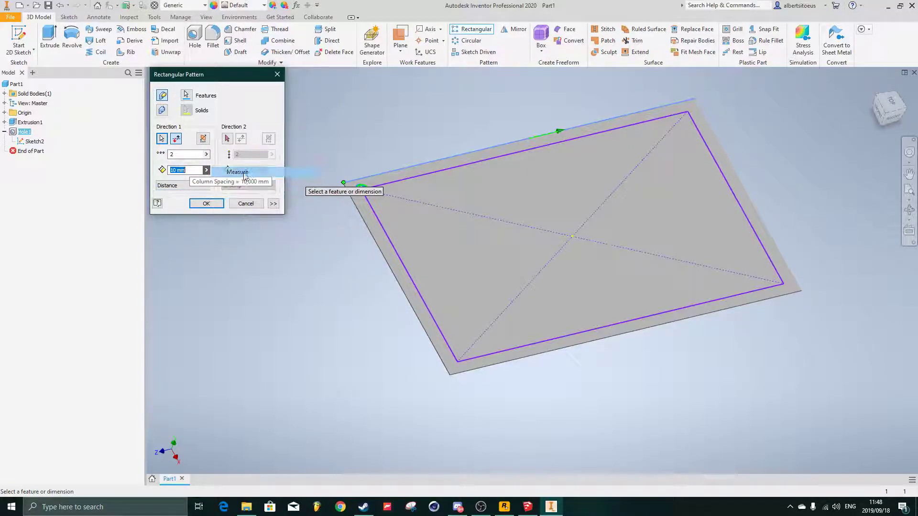
{"action": "left_click", "coordinate": [423, 174]}
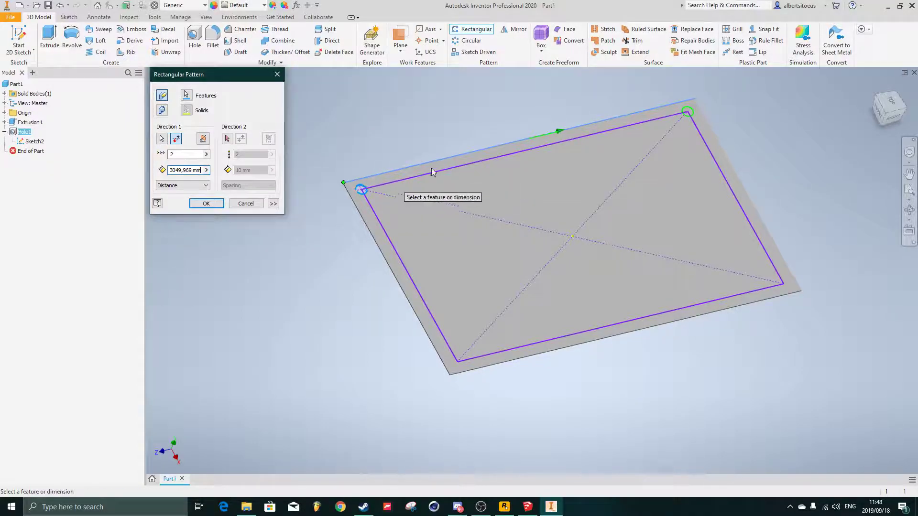
{"action": "left_click", "coordinate": [687, 112]}
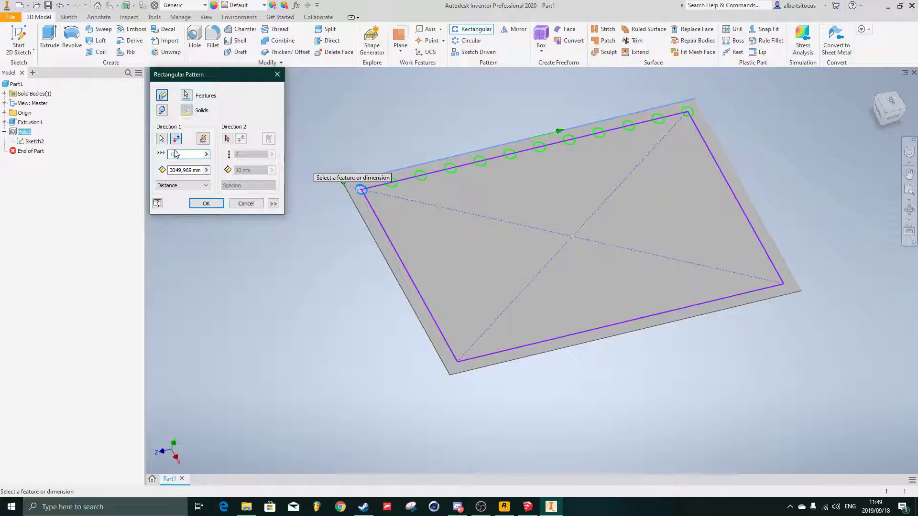
{"action": "type", "text": "4"}
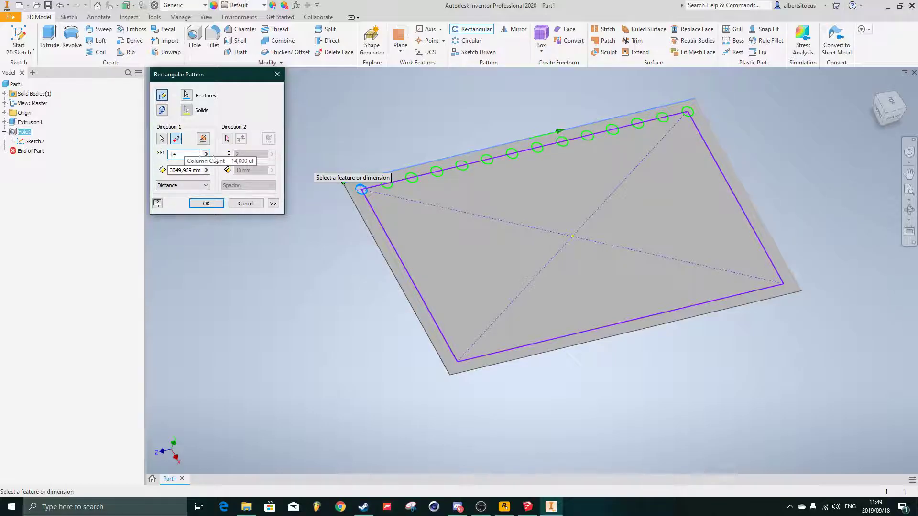
Step: Run the second direction along the plate's short edge, using a total distance measured from the sketch rectangle's short side
{"action": "left_click", "coordinate": [227, 139]}
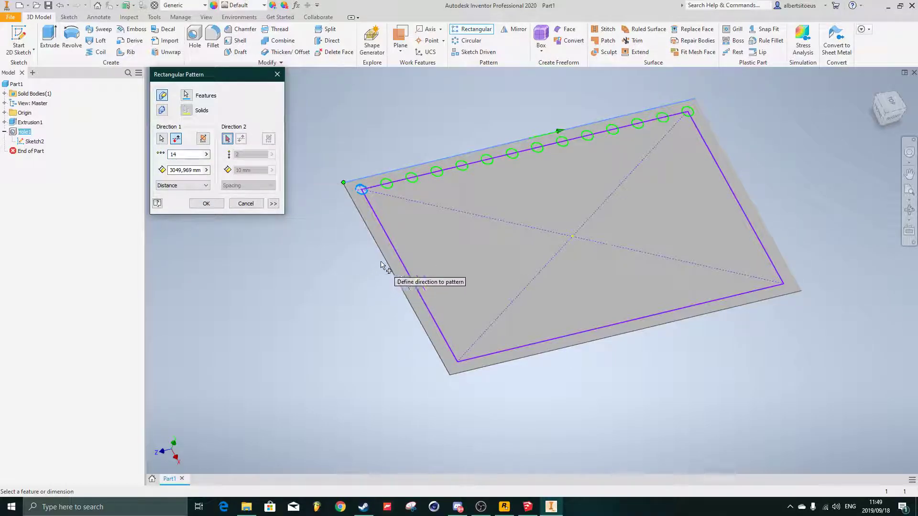
{"action": "left_click", "coordinate": [388, 264]}
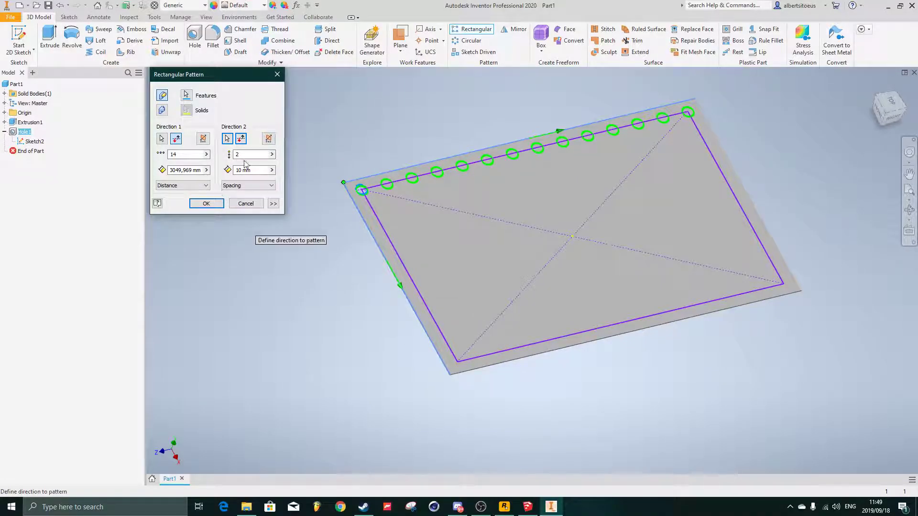
{"action": "left_click", "coordinate": [247, 187]}
{"action": "left_click", "coordinate": [248, 250]}
{"action": "left_click", "coordinate": [272, 171]}
{"action": "left_click", "coordinate": [302, 172]}
{"action": "left_click", "coordinate": [385, 236]}
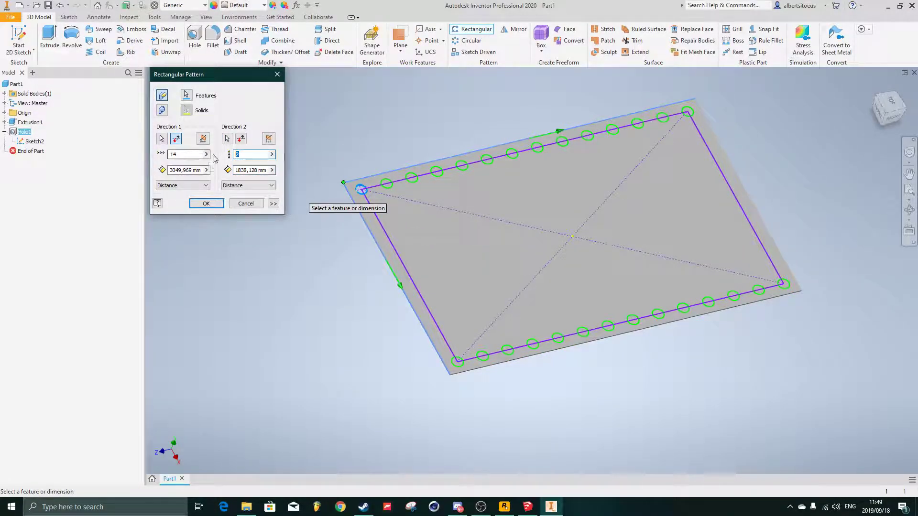
Step: Set the second direction's hole count to 7 and create the rectangular pattern
{"action": "type", "text": "14"}
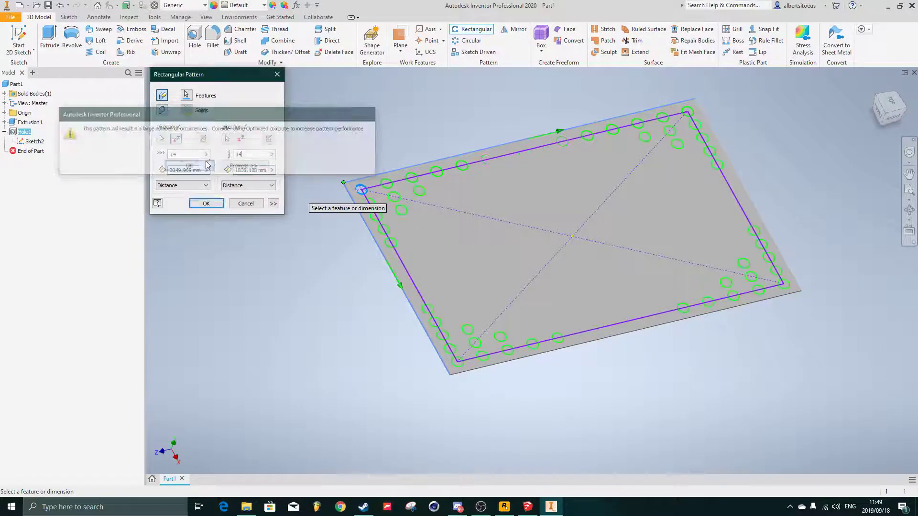
{"action": "double_click", "coordinate": [252, 153]}
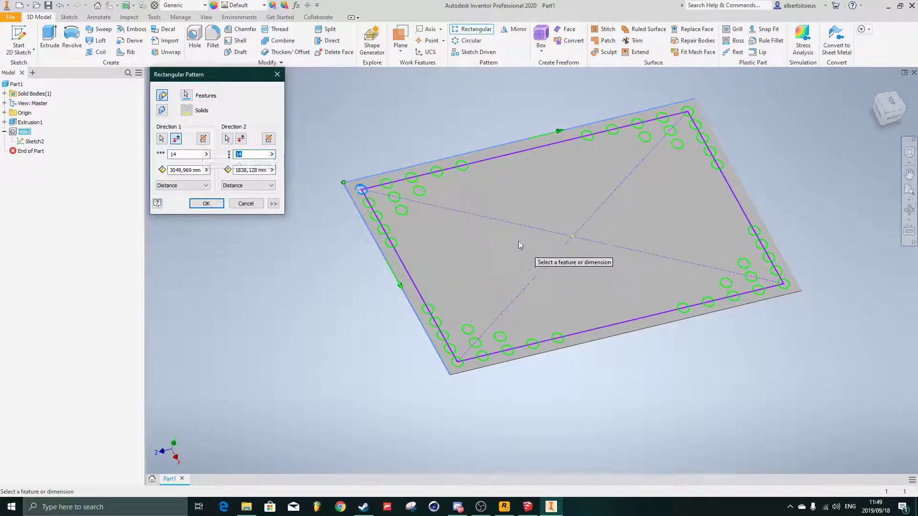
{"action": "type", "text": "8"}
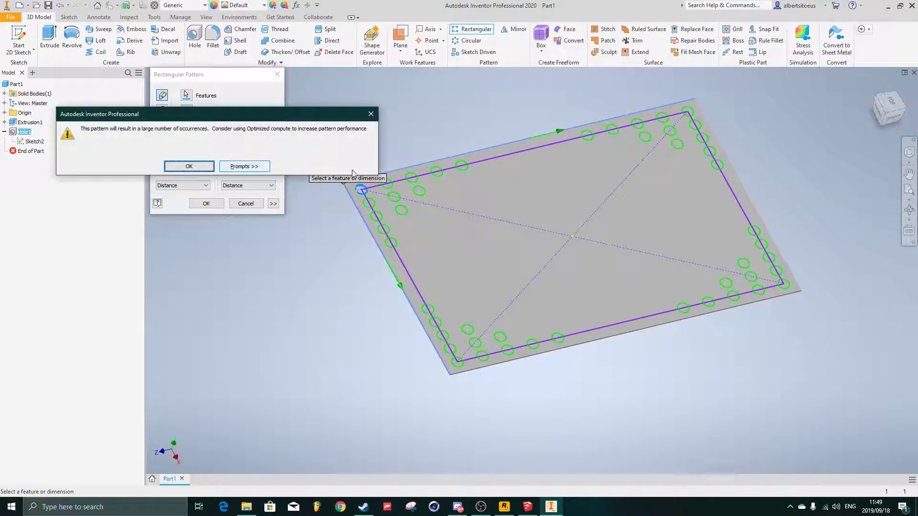
{"action": "left_click", "coordinate": [189, 166]}
{"action": "middle_click_drag", "start_coordinate": [406, 205], "coordinate": [439, 231]}
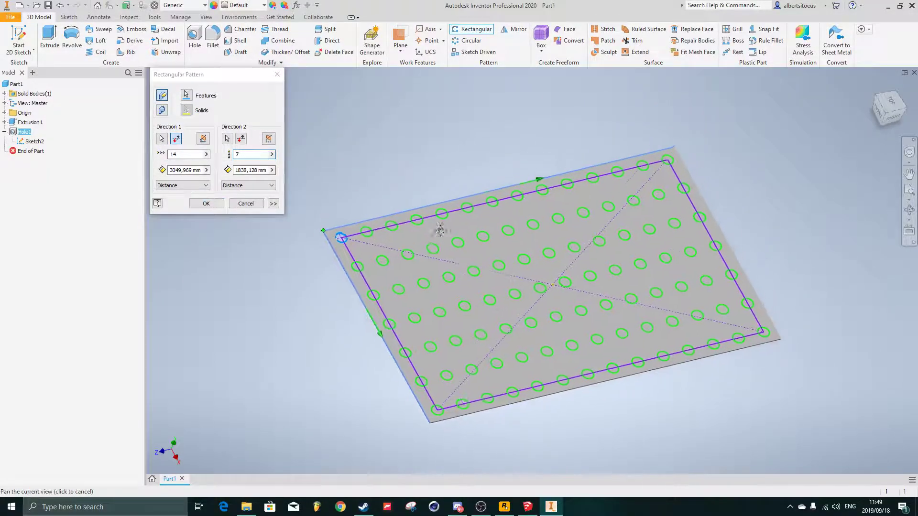
{"action": "middle_click_drag", "start_coordinate": [585, 323], "coordinate": [555, 346], "text": "shift"}
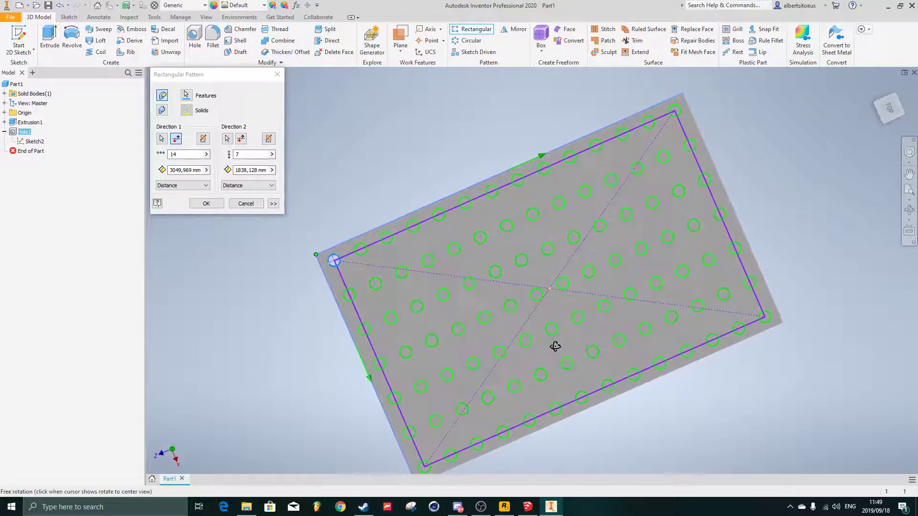
{"action": "middle_click_drag", "start_coordinate": [432, 316], "coordinate": [434, 264]}
{"action": "middle_click_drag", "start_coordinate": [348, 212], "coordinate": [289, 283]}
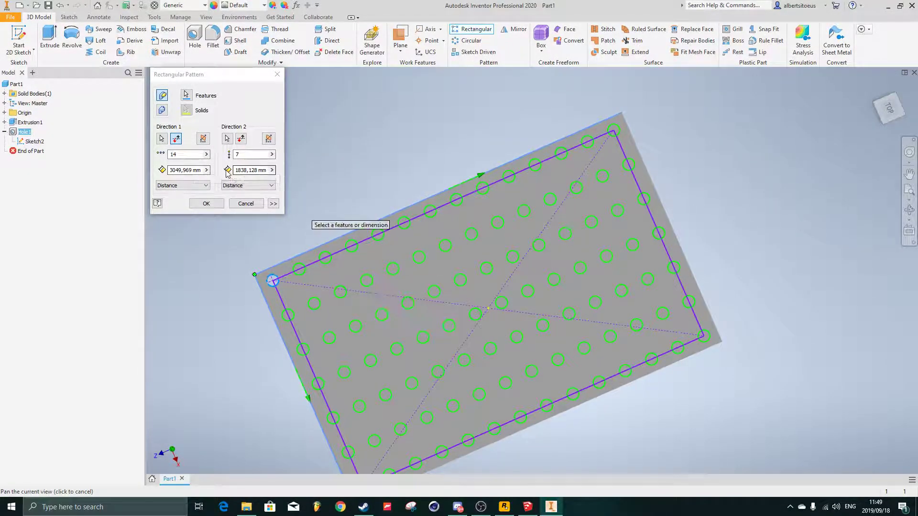
{"action": "middle_click_drag", "start_coordinate": [282, 299], "coordinate": [320, 205]}
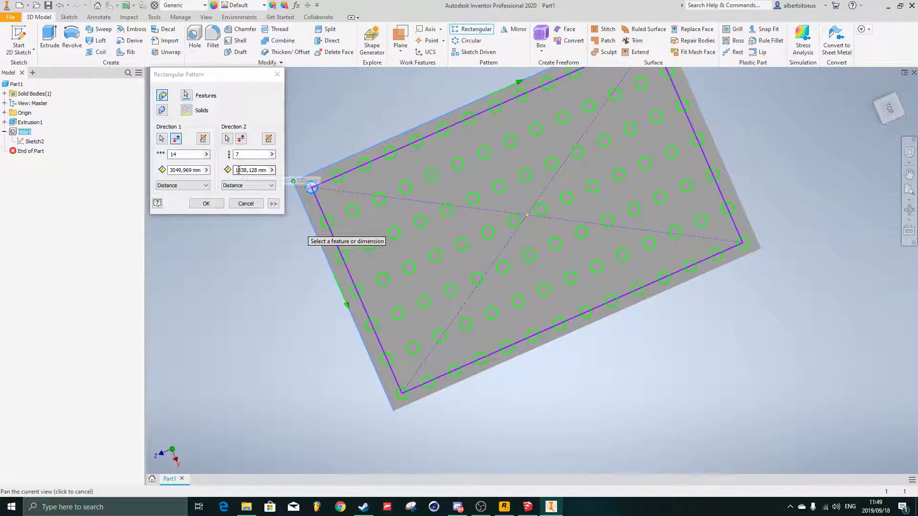
{"action": "left_click", "coordinate": [206, 203]}
{"action": "middle_click_drag", "start_coordinate": [557, 322], "coordinate": [529, 285], "text": "shift"}
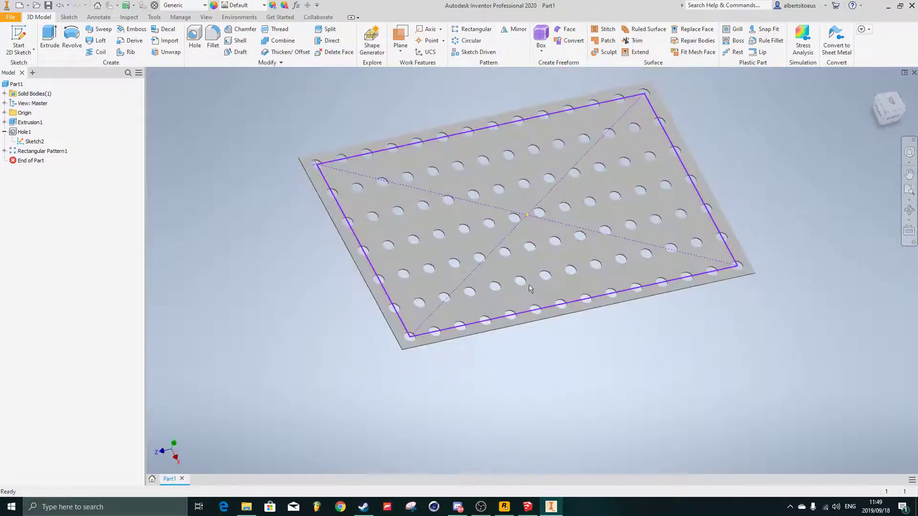
Step: Hide the hole's inset rectangle sketch
{"action": "right_click", "coordinate": [26, 142]}
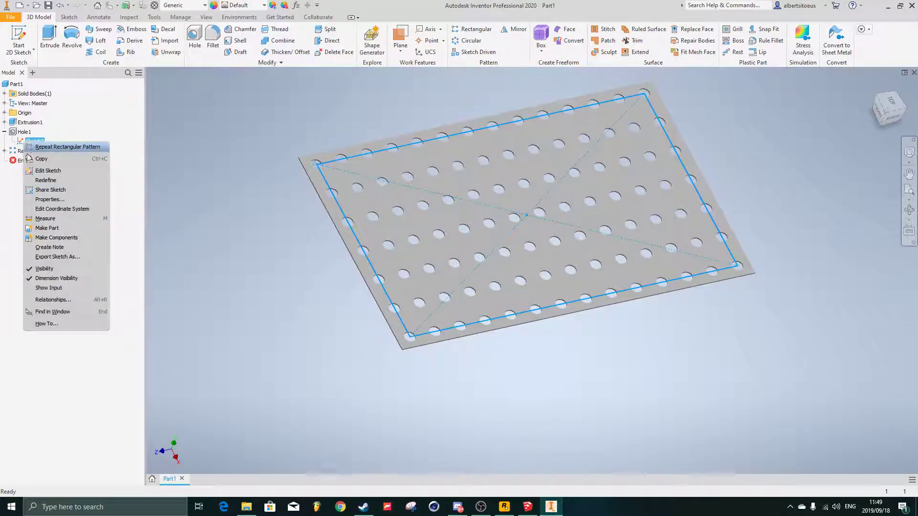
{"action": "left_click", "coordinate": [45, 269]}
{"action": "middle_click_drag", "start_coordinate": [206, 258], "coordinate": [194, 165], "text": "shift"}
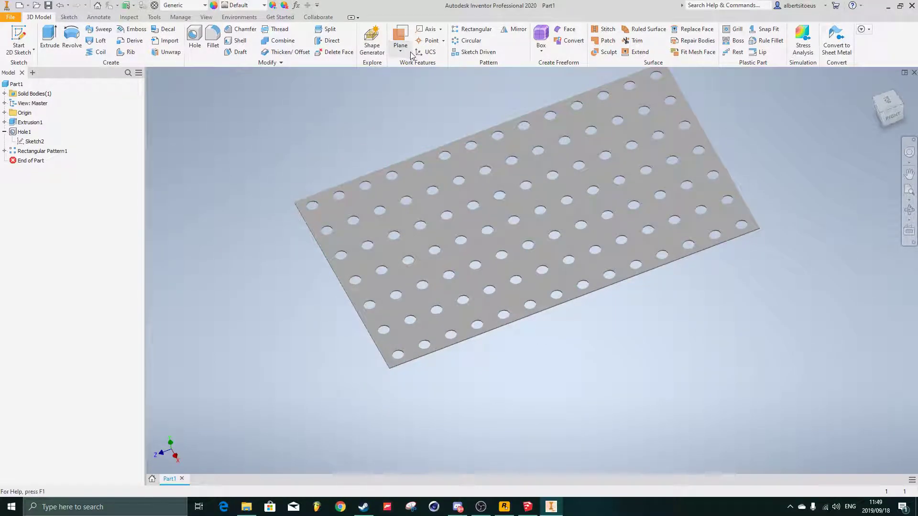
Step: Create a work plane offset 200 mm above the plate's top face
{"action": "left_click", "coordinate": [399, 38]}
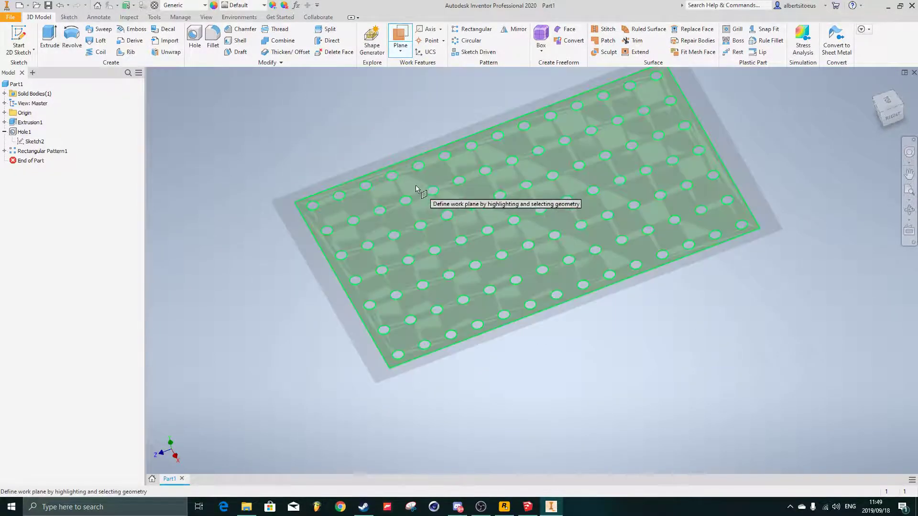
{"action": "left_click", "coordinate": [414, 185]}
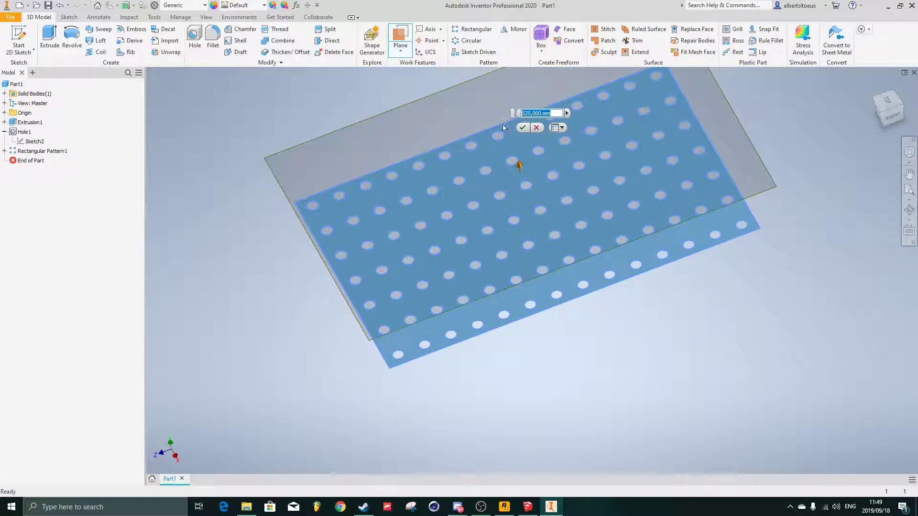
{"action": "type", "text": "200"}
{"action": "key", "text": "Return"}
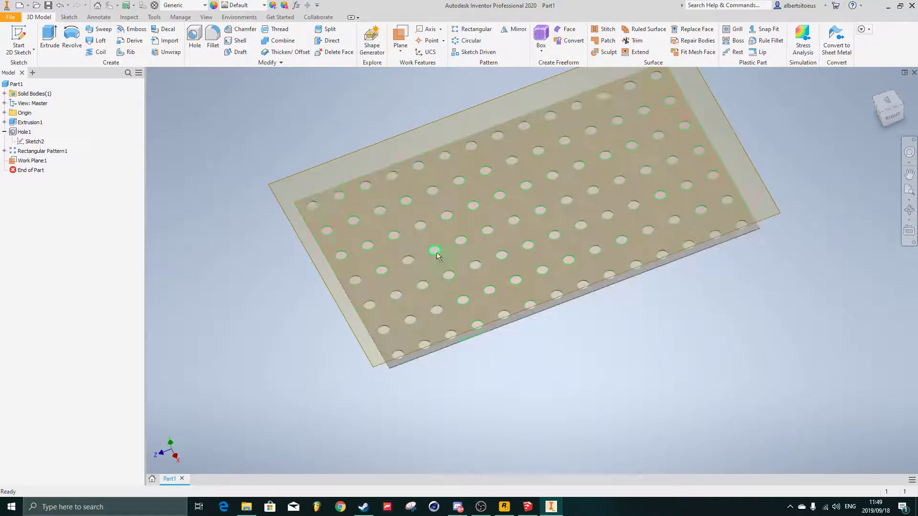
{"action": "middle_click_drag", "start_coordinate": [436, 256], "coordinate": [457, 223], "text": "shift"}
{"action": "middle_click_drag", "start_coordinate": [388, 223], "coordinate": [396, 232], "text": "shift"}
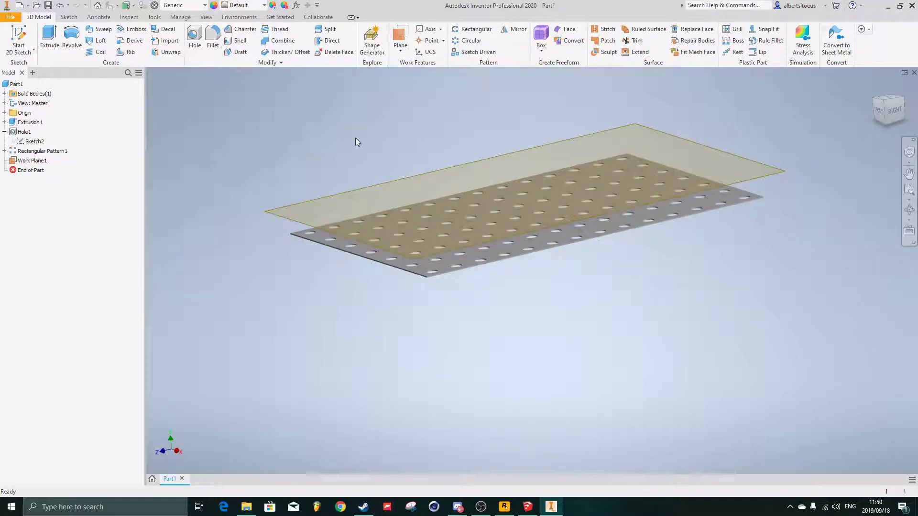
Step: Sketch on the offset work plane, project the plate's top face with all its holes, and finish the sketch
{"action": "left_click", "coordinate": [16, 32]}
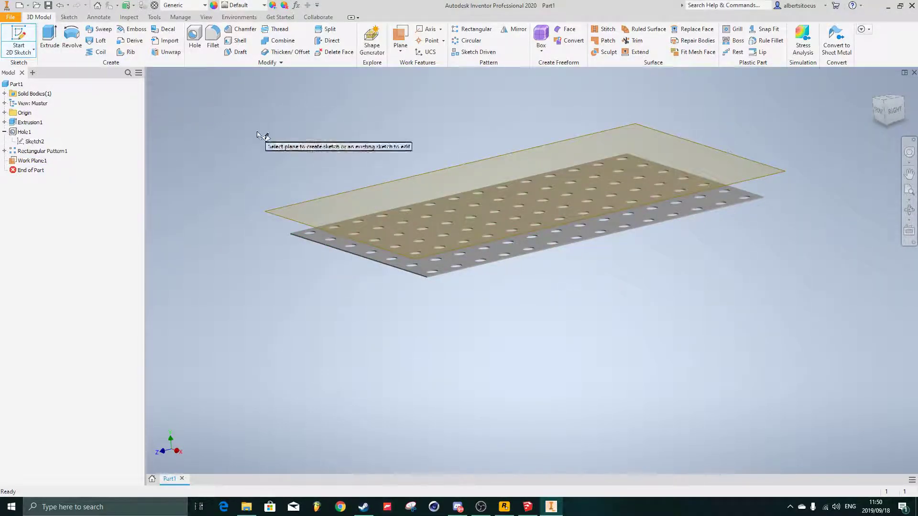
{"action": "left_click", "coordinate": [289, 203]}
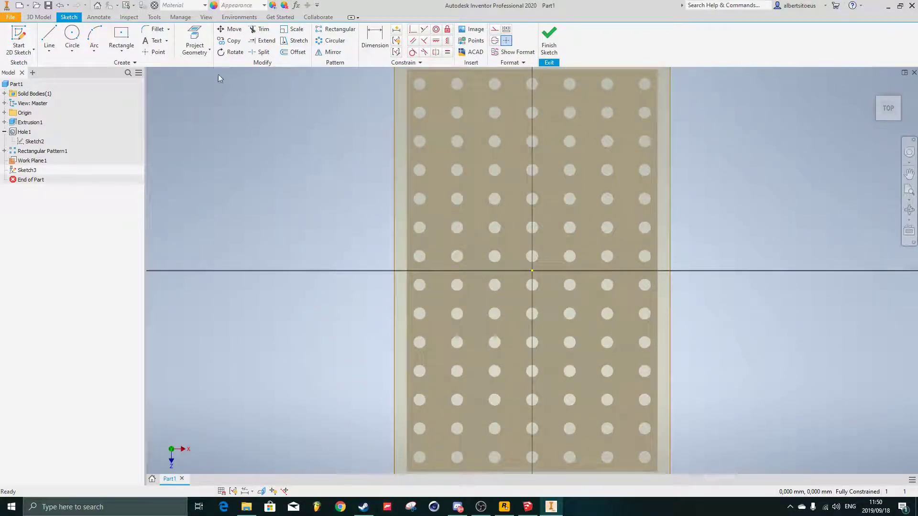
{"action": "left_click", "coordinate": [202, 38]}
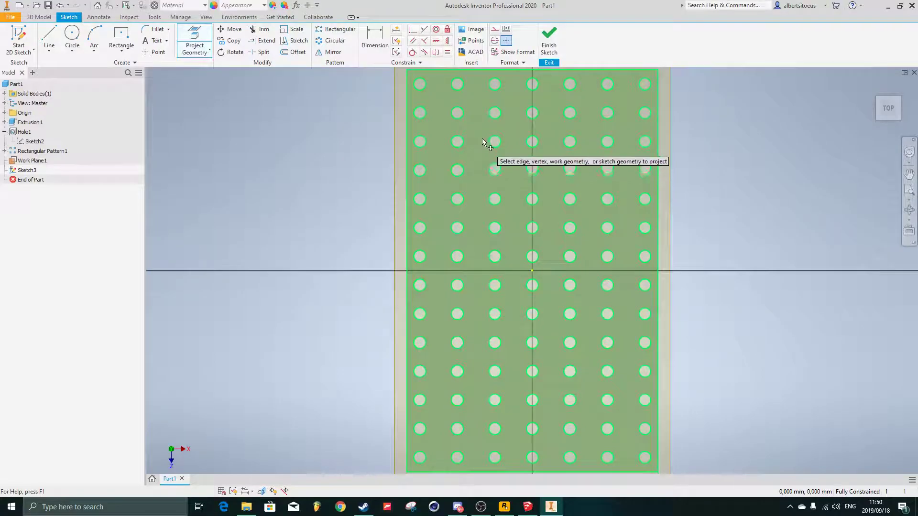
{"action": "left_click", "coordinate": [476, 183]}
{"action": "left_click", "coordinate": [549, 41]}
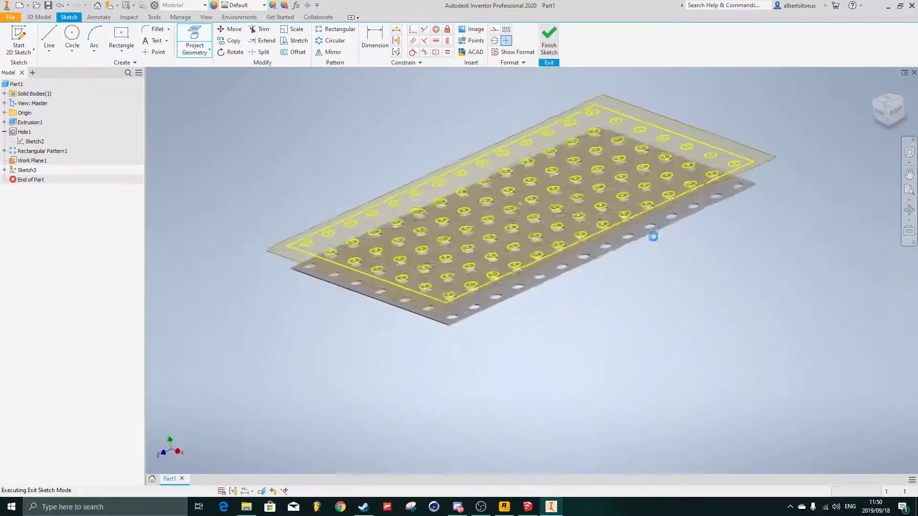
{"action": "mouse_move", "coordinate": [519, 266]}
{"action": "middle_mouse_down", "text": "shift"}
{"action": "mouse_move", "coordinate": [500, 199]}
{"action": "mouse_move", "coordinate": [514, 292]}
{"action": "middle_mouse_up", "text": "shift"}
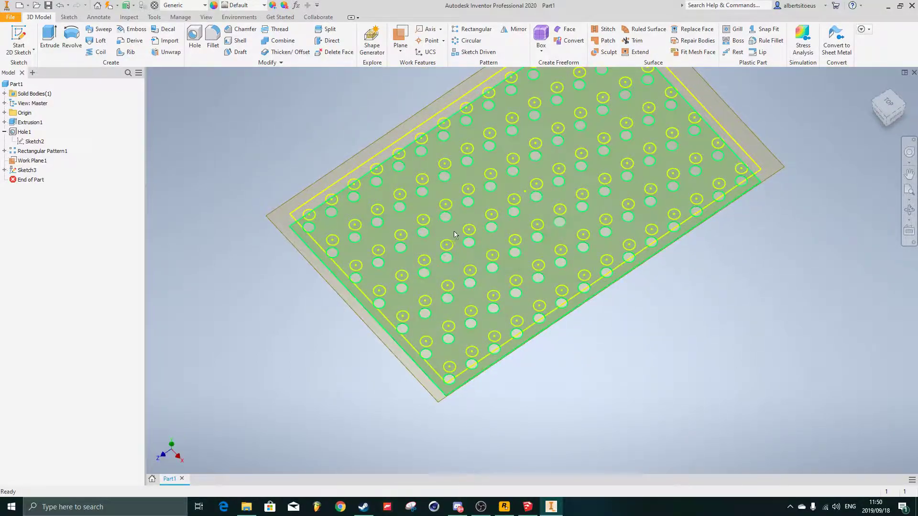
{"action": "middle_click_drag", "start_coordinate": [433, 216], "coordinate": [530, 254], "text": "shift"}
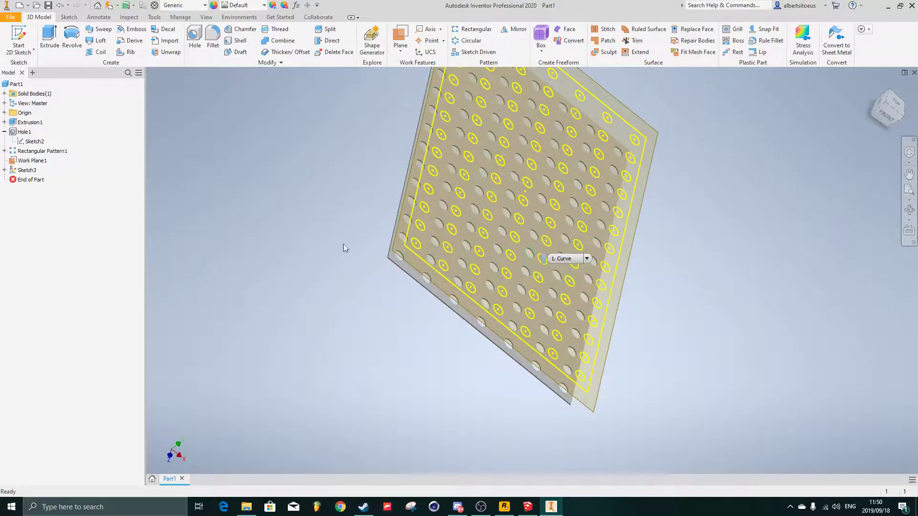
{"action": "middle_click_drag", "start_coordinate": [344, 247], "coordinate": [329, 233], "text": "shift"}
{"action": "middle_click_drag", "start_coordinate": [578, 205], "coordinate": [306, 191]}
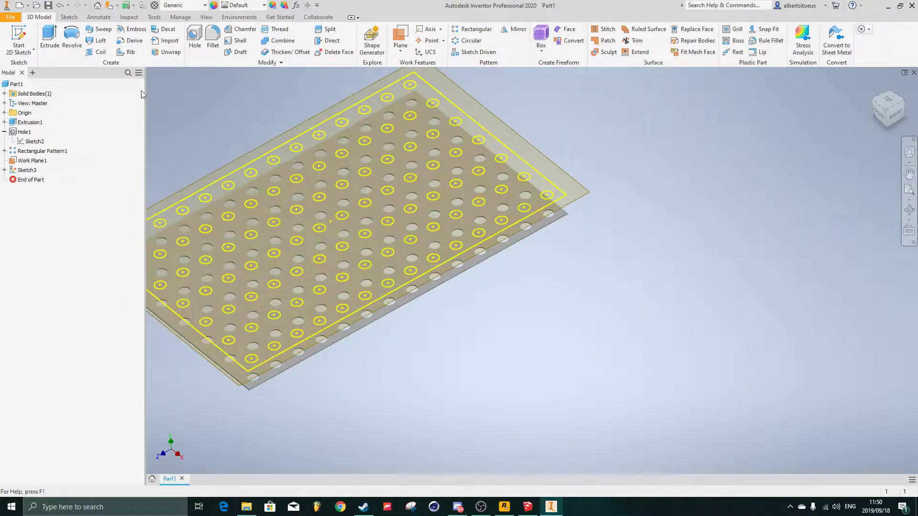
Step: Create a new part file from the Standard.ipt template
{"action": "left_click", "coordinate": [11, 17]}
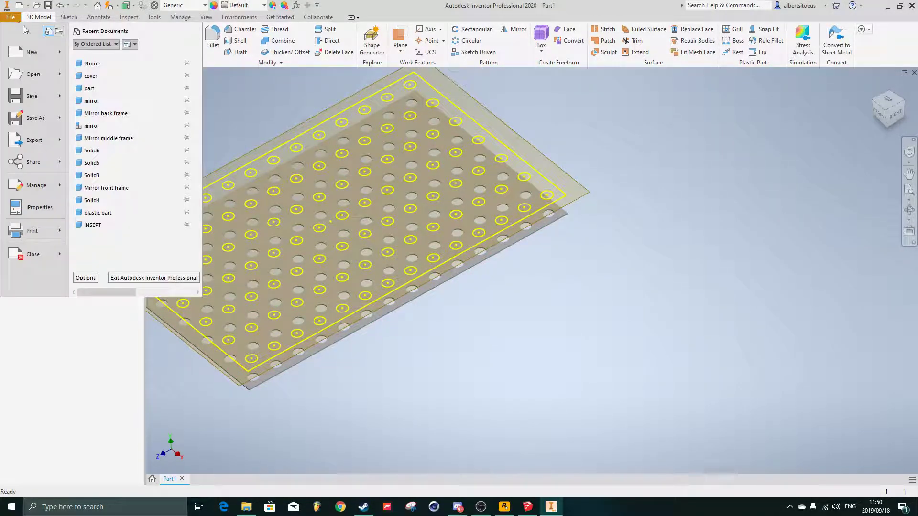
{"action": "left_click", "coordinate": [28, 52]}
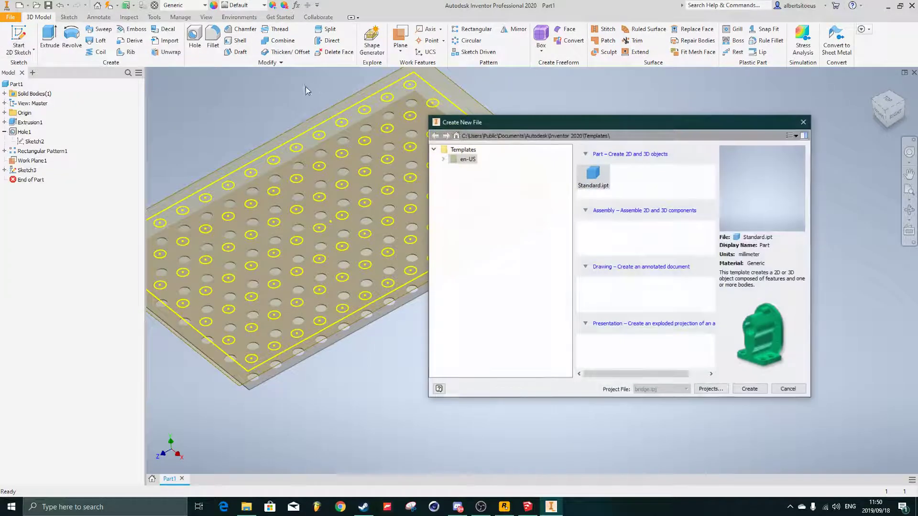
{"action": "double_click", "coordinate": [594, 180]}
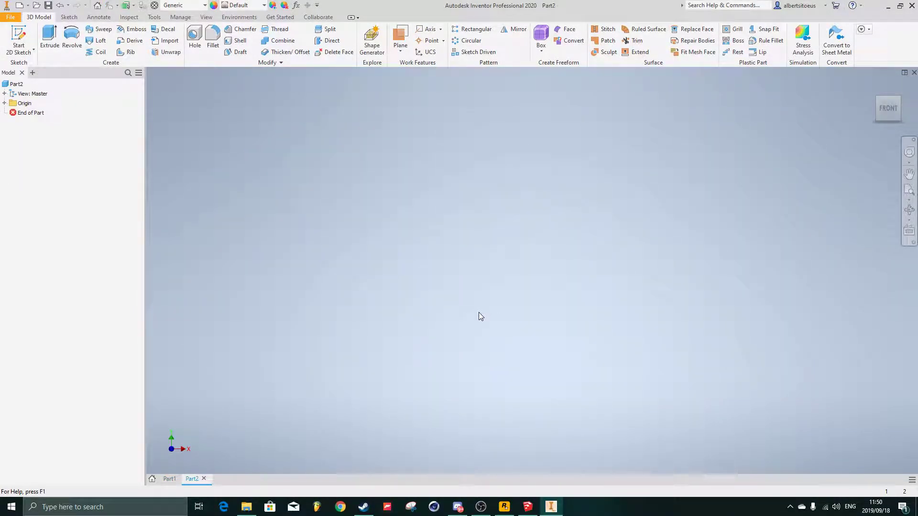
Step: Sketch a circle of about 22.3 mm radius centred on the origin on the XZ plane and extrude it into a solid disc
{"action": "left_click", "coordinate": [15, 42]}
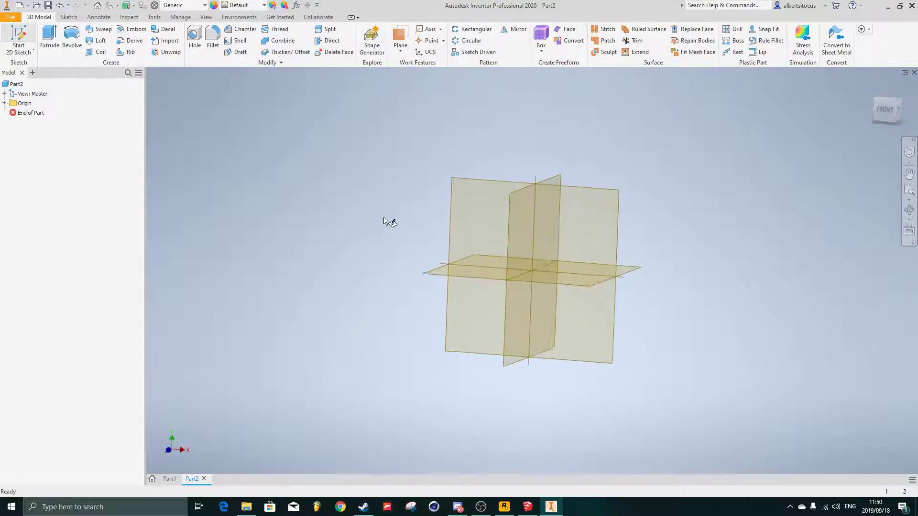
{"action": "left_click", "coordinate": [526, 301]}
{"action": "left_click", "coordinate": [72, 35]}
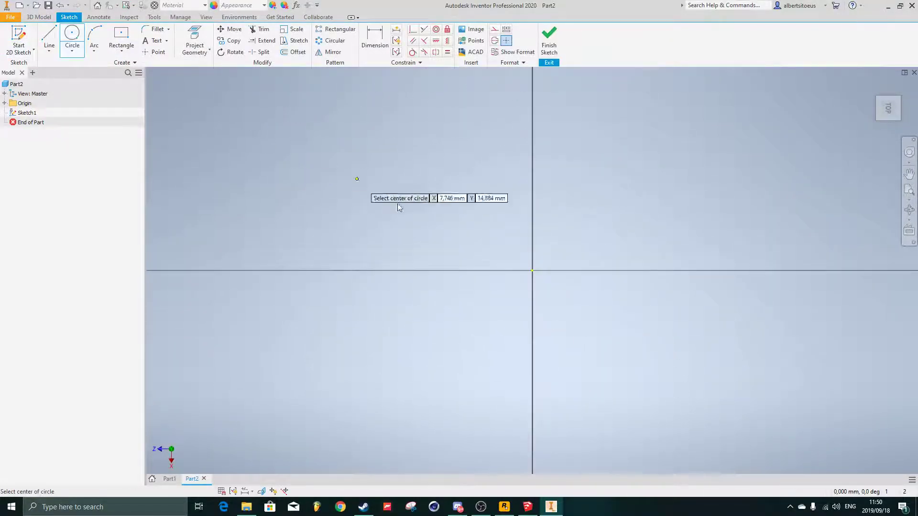
{"action": "left_click", "coordinate": [532, 270]}
{"action": "left_click", "coordinate": [273, 245]}
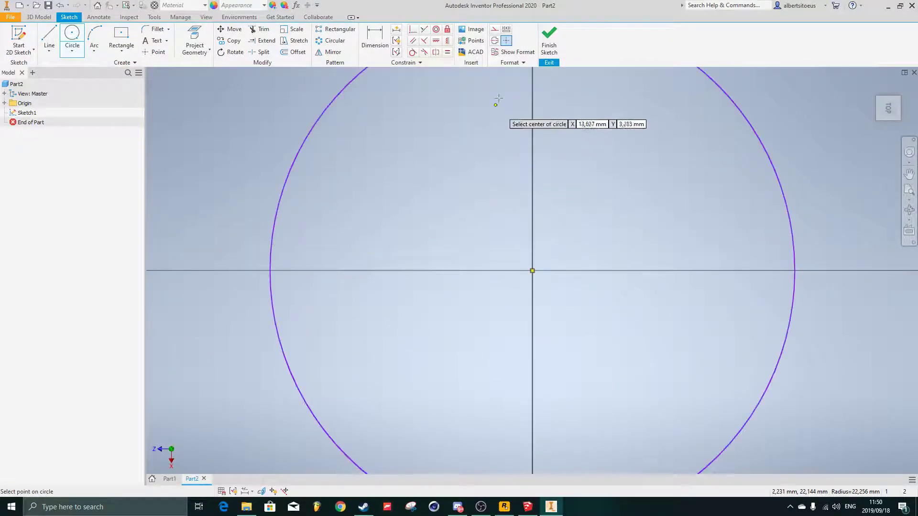
{"action": "left_click", "coordinate": [549, 39]}
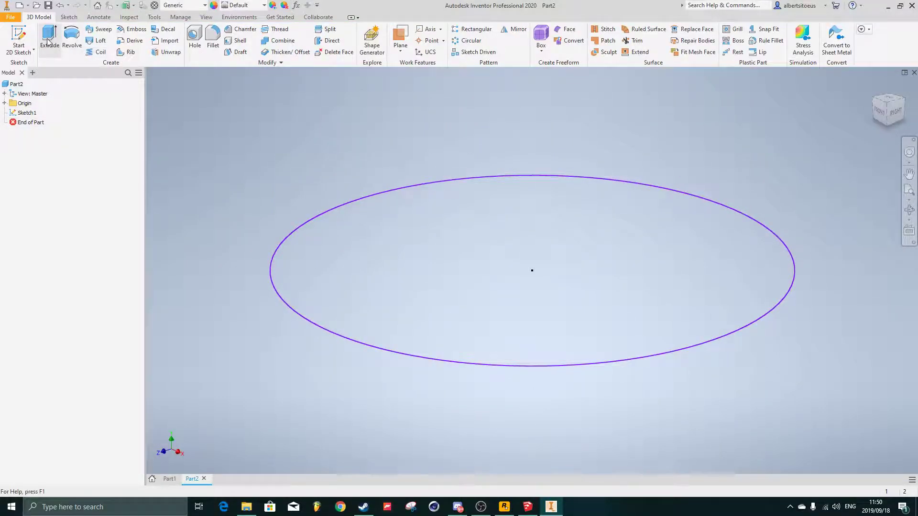
{"action": "left_click", "coordinate": [50, 39]}
{"action": "left_click", "coordinate": [152, 191]}
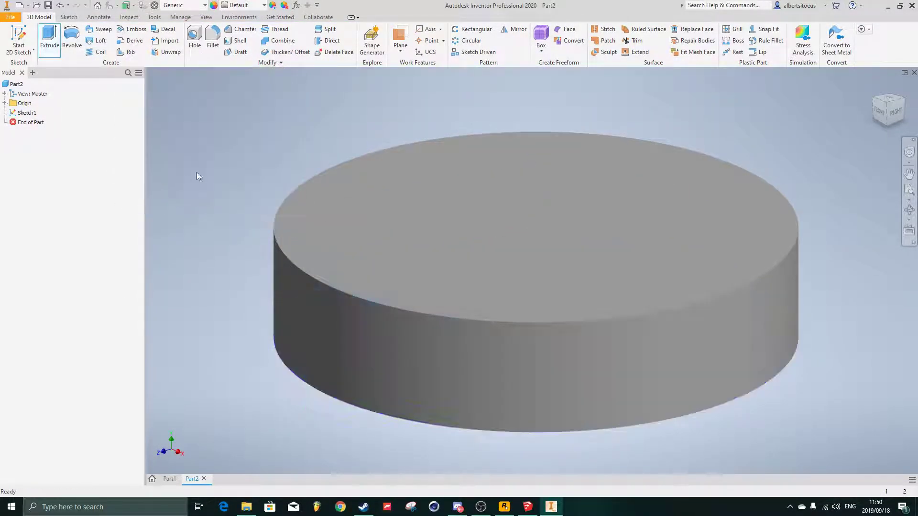
Step: Sketch a single centre point near the edge of the disc's top face and finish the sketch
{"action": "left_click", "coordinate": [19, 40]}
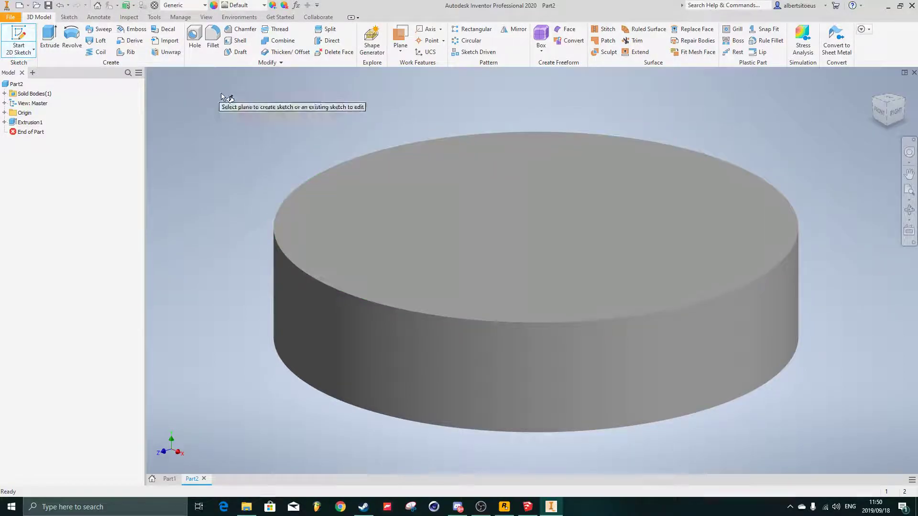
{"action": "left_click", "coordinate": [460, 188]}
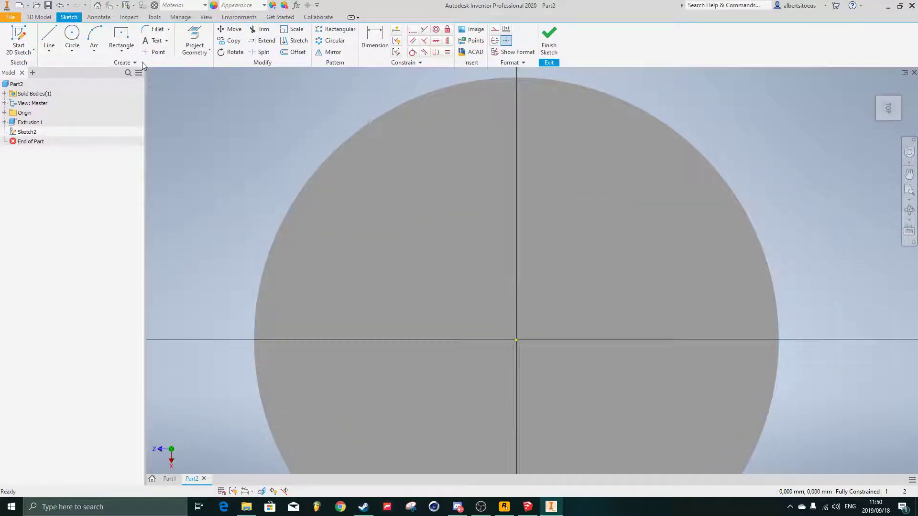
{"action": "left_click", "coordinate": [153, 52]}
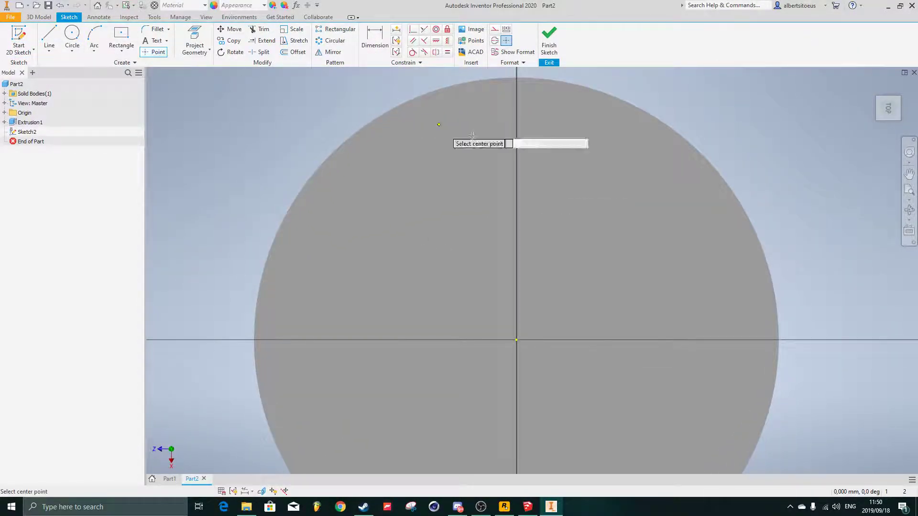
{"action": "left_click", "coordinate": [549, 42]}
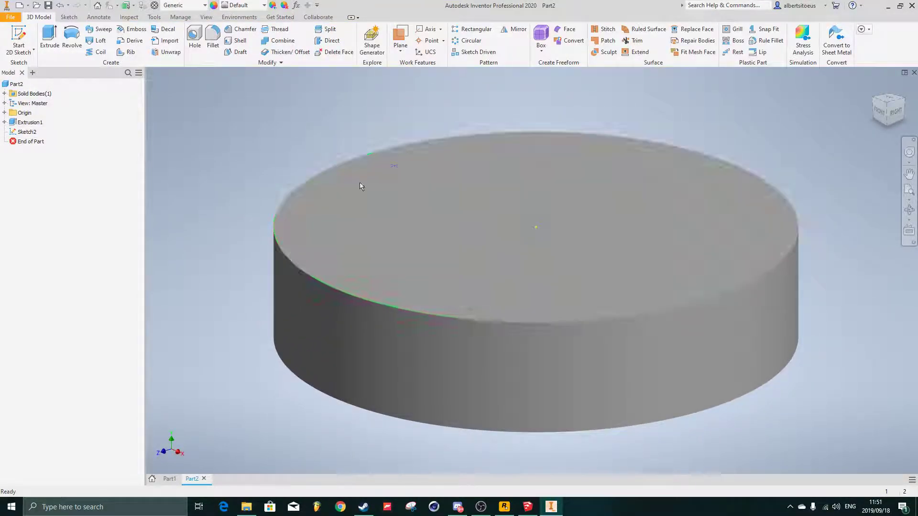
Step: Cut a simple through hole of 2 mm diameter at the sketched point on the disc
{"action": "key", "text": "h"}
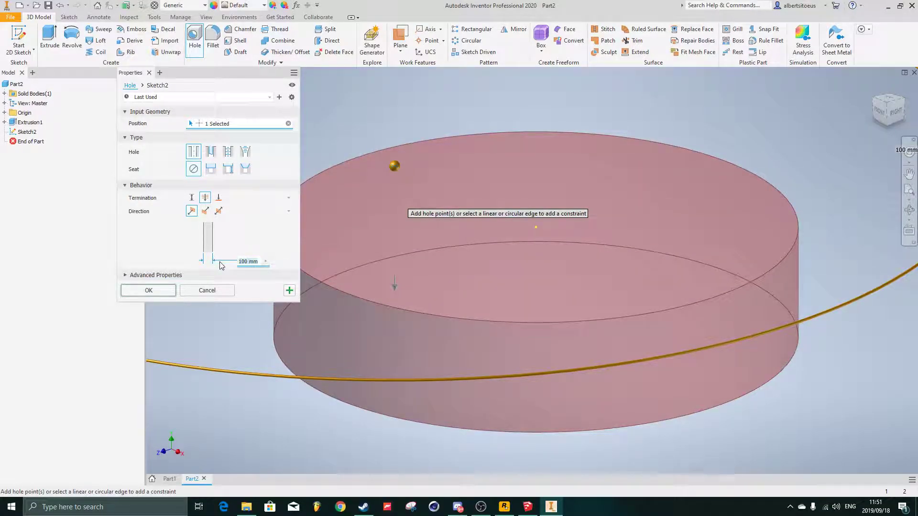
{"action": "type", "text": "1"}
{"action": "scroll", "coordinate": [471, 188], "scroll_direction": "down", "scroll_amount": 3}
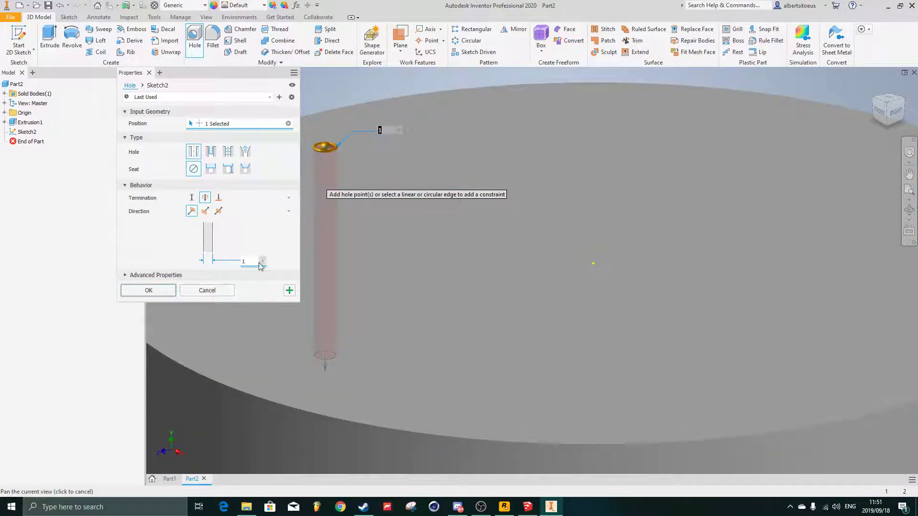
{"action": "scroll", "coordinate": [383, 191], "scroll_direction": "down", "scroll_amount": 5}
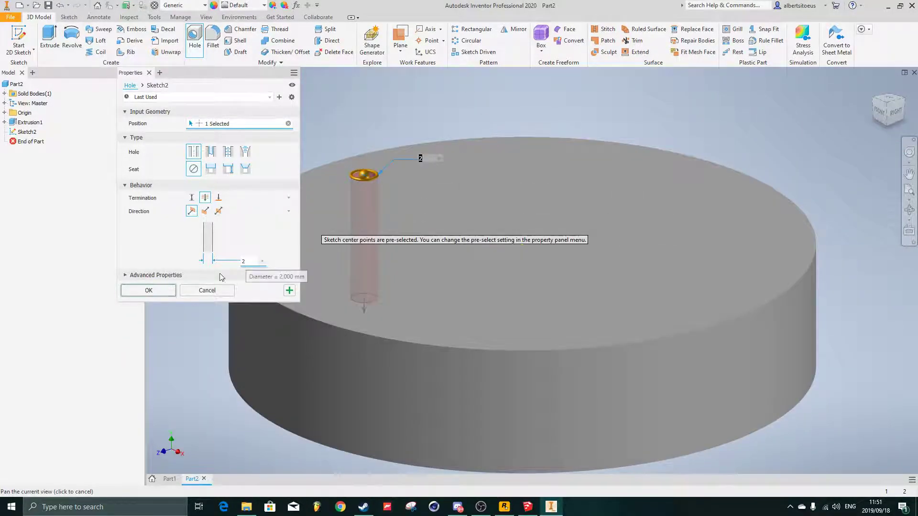
{"action": "left_click", "coordinate": [167, 292]}
{"action": "scroll", "coordinate": [396, 223], "scroll_direction": "down", "scroll_amount": 3}
{"action": "middle_click_drag", "start_coordinate": [403, 213], "coordinate": [432, 217], "text": "shift"}
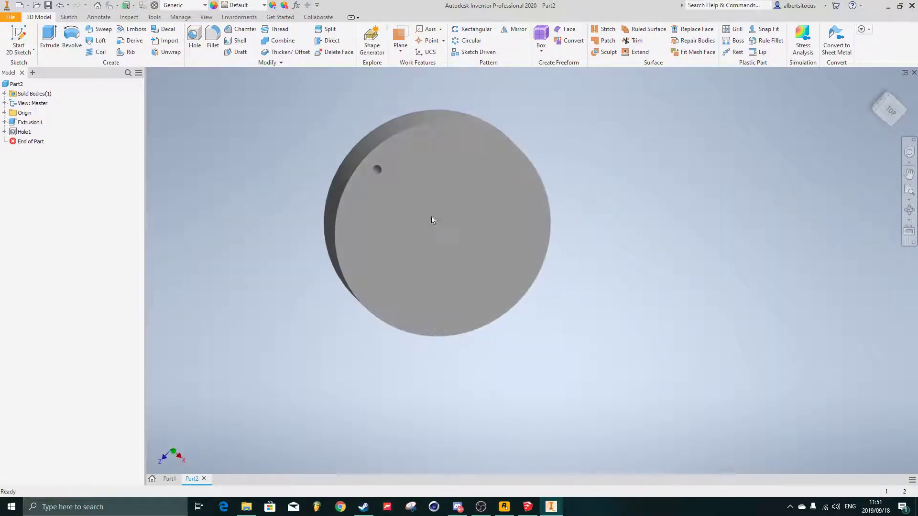
Step: Set up a rectangular pattern of the hole along the origin's X axis with 5 occurrences
{"action": "left_click", "coordinate": [465, 31]}
{"action": "scroll", "coordinate": [377, 185], "scroll_direction": "up", "scroll_amount": 5}
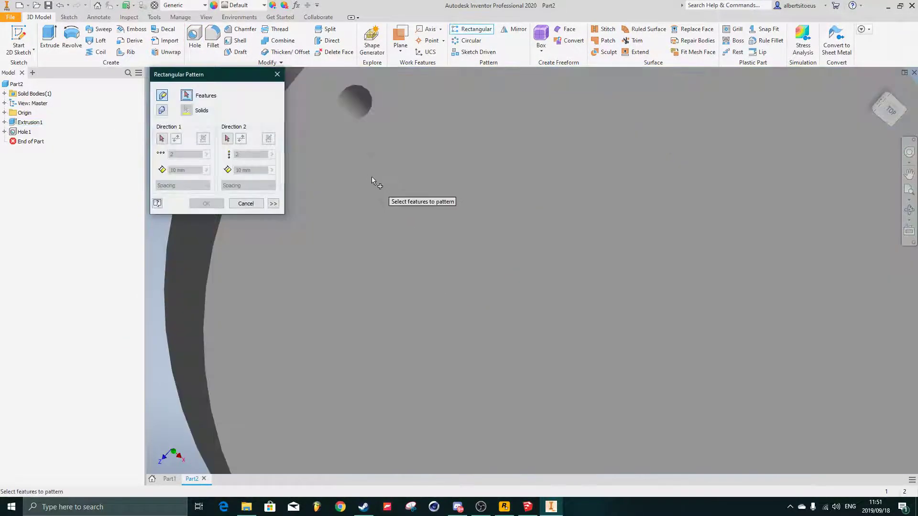
{"action": "left_click", "coordinate": [364, 97]}
{"action": "scroll", "coordinate": [383, 180], "scroll_direction": "down", "scroll_amount": 2}
{"action": "middle_click_drag", "start_coordinate": [382, 179], "coordinate": [386, 170], "text": "shift"}
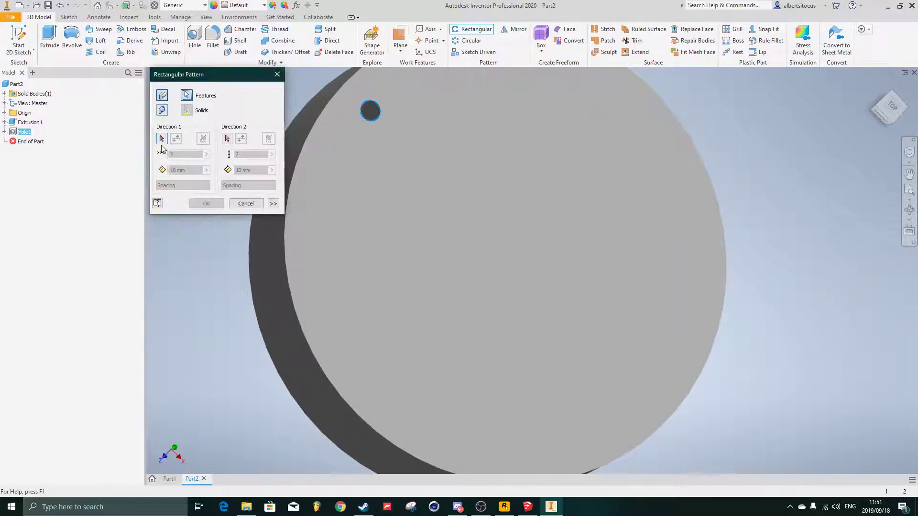
{"action": "left_click", "coordinate": [5, 113]}
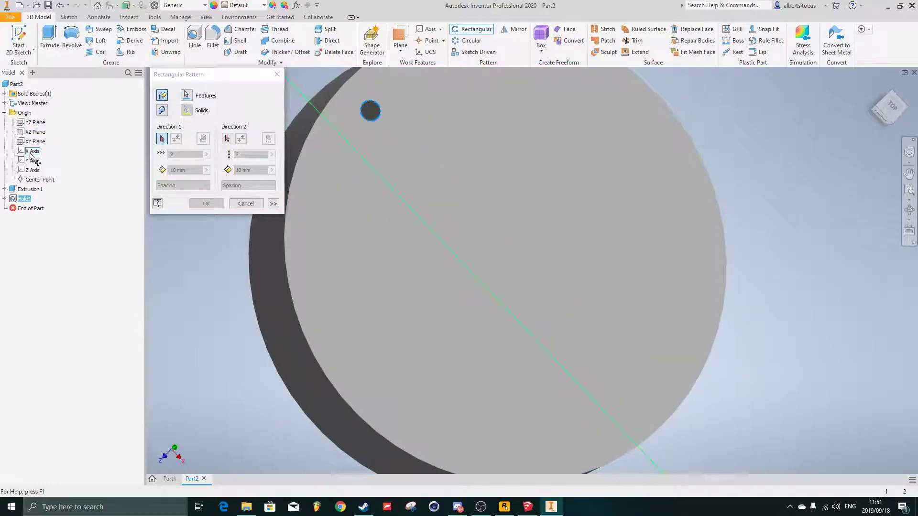
{"action": "scroll", "coordinate": [467, 212], "scroll_direction": "up", "scroll_amount": 5}
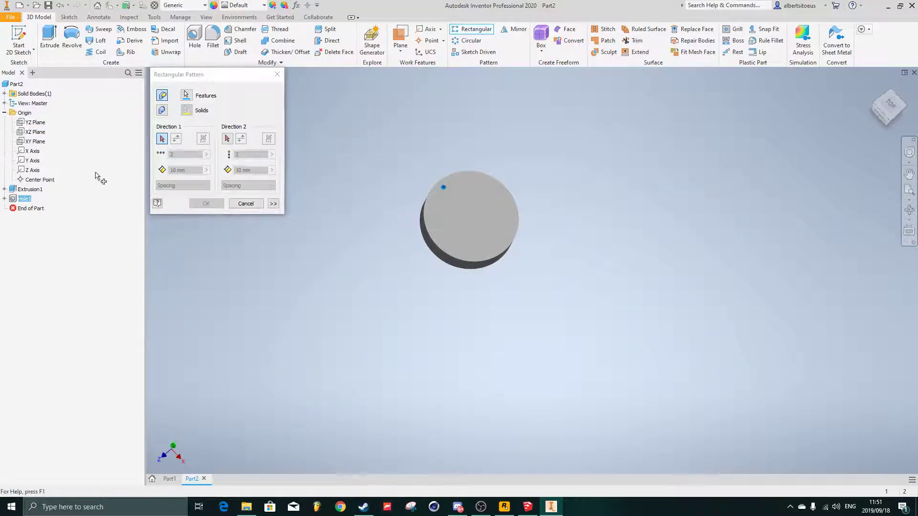
{"action": "left_click", "coordinate": [32, 151]}
{"action": "scroll", "coordinate": [416, 177], "scroll_direction": "down", "scroll_amount": 5}
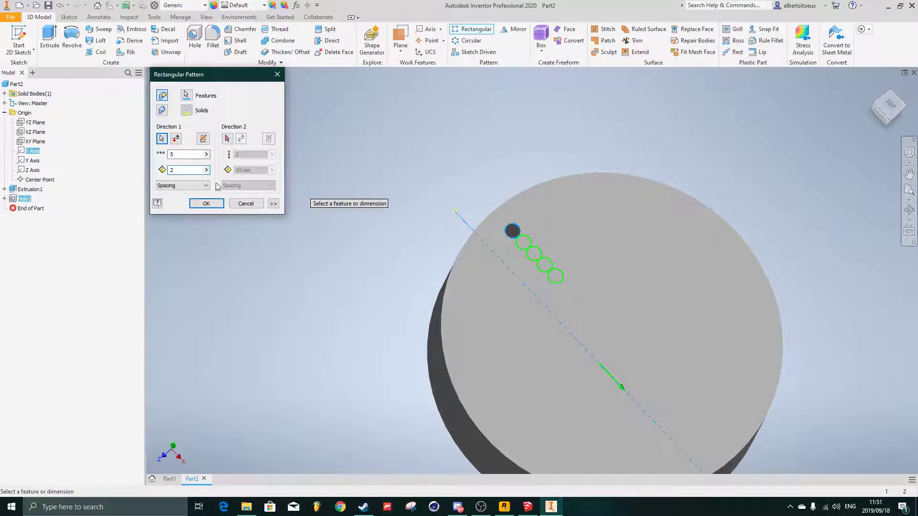
Step: Set the hole spacing to 3 mm and create the rectangular pattern
{"action": "left_click_drag", "start_coordinate": [187, 171], "coordinate": [147, 173]}
{"action": "type", "text": "3"}
{"action": "middle_click_drag", "start_coordinate": [429, 192], "coordinate": [408, 177]}
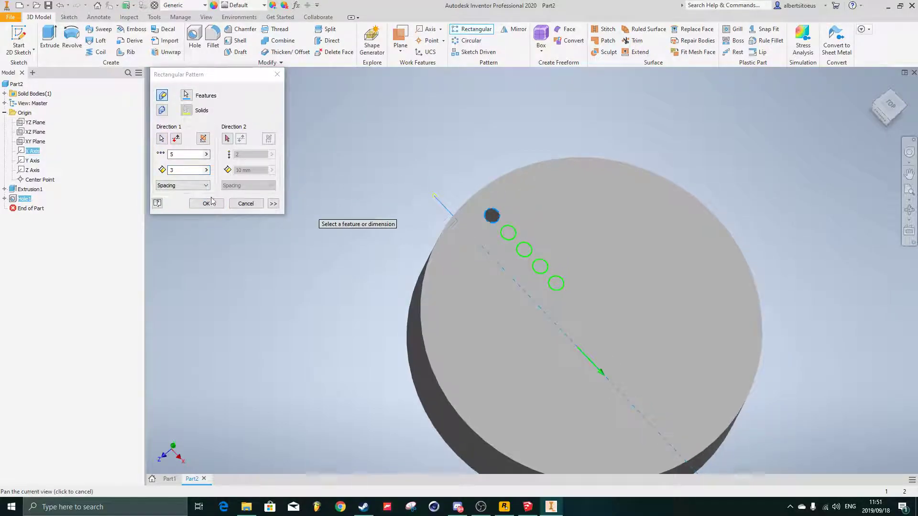
{"action": "left_click", "coordinate": [196, 206]}
{"action": "left_click", "coordinate": [197, 205]}
{"action": "middle_click_drag", "start_coordinate": [374, 216], "coordinate": [452, 247], "text": "shift"}
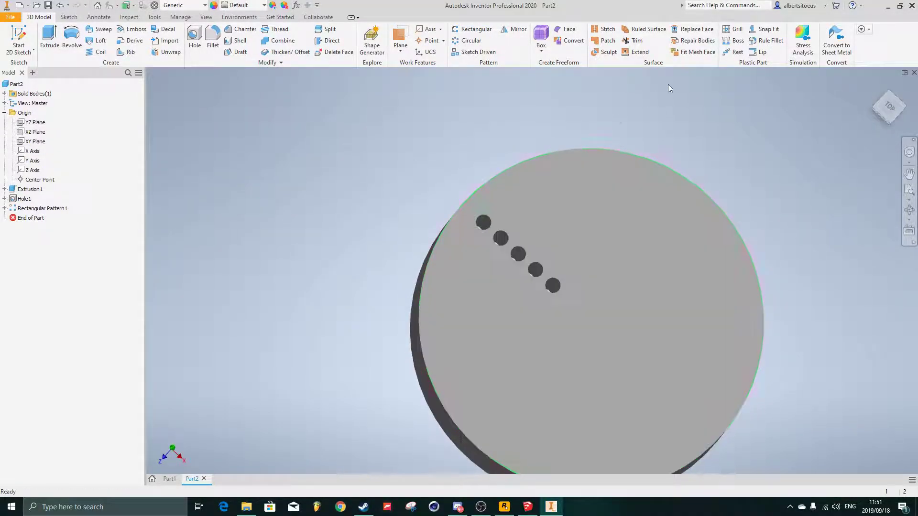
Step: Set up a circular pattern of the original hole and its rectangular pattern, using the disc's cylindrical side face as the rotation axis
{"action": "left_click", "coordinate": [463, 42]}
{"action": "scroll", "coordinate": [482, 220], "scroll_direction": "up", "scroll_amount": 3}
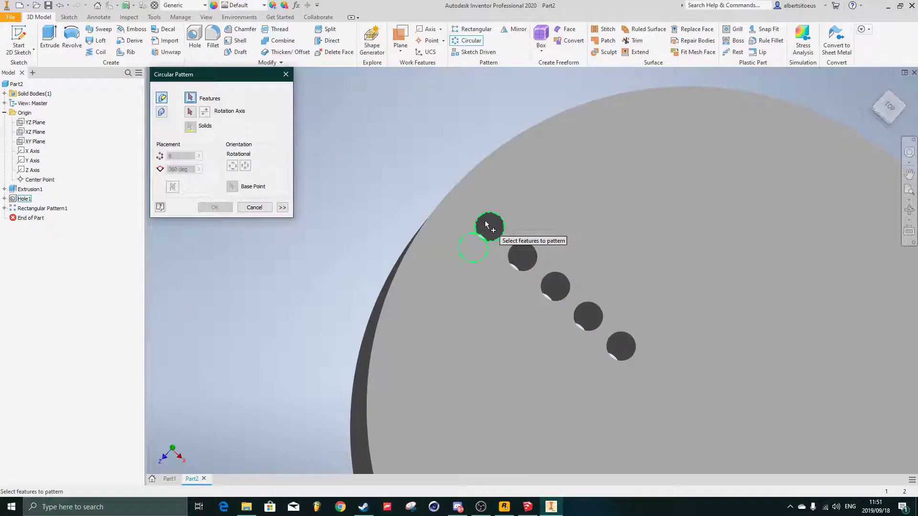
{"action": "left_click", "coordinate": [488, 226]}
{"action": "left_click", "coordinate": [528, 258]}
{"action": "scroll", "coordinate": [529, 258], "scroll_direction": "down", "scroll_amount": 2}
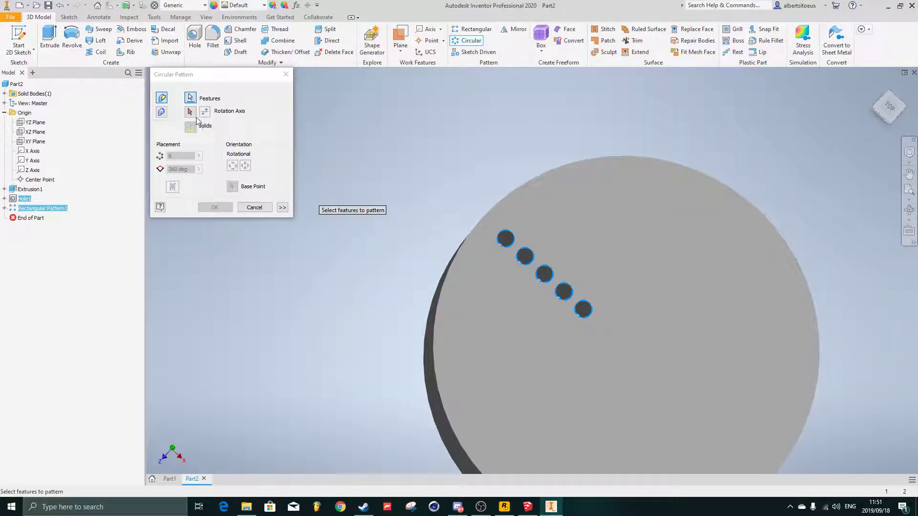
{"action": "left_click", "coordinate": [190, 112]}
{"action": "middle_click_drag", "start_coordinate": [383, 271], "coordinate": [363, 351], "text": "shift"}
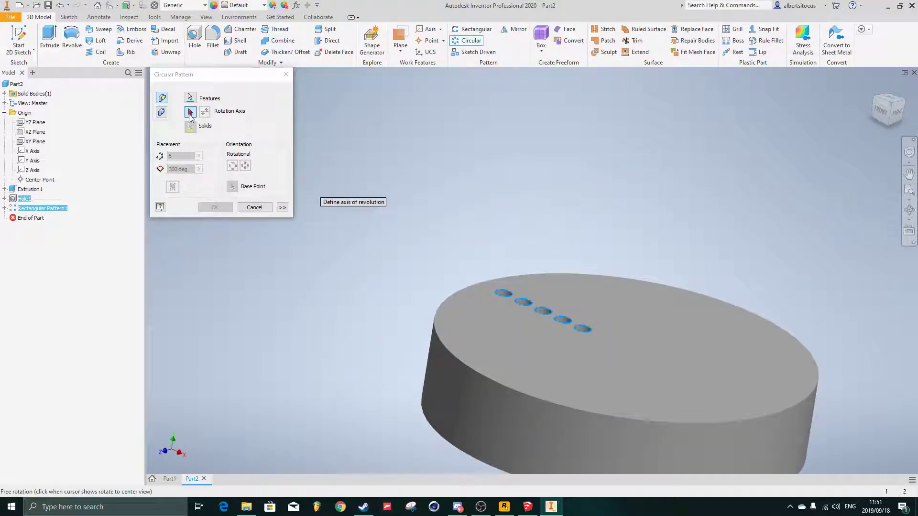
{"action": "left_click", "coordinate": [437, 383]}
{"action": "middle_click_drag", "start_coordinate": [468, 309], "coordinate": [454, 356], "text": "shift"}
Step: Set the circular pattern to 12 occurrences over 360 degrees and create it
{"action": "left_click_drag", "start_coordinate": [183, 157], "coordinate": [135, 163]}
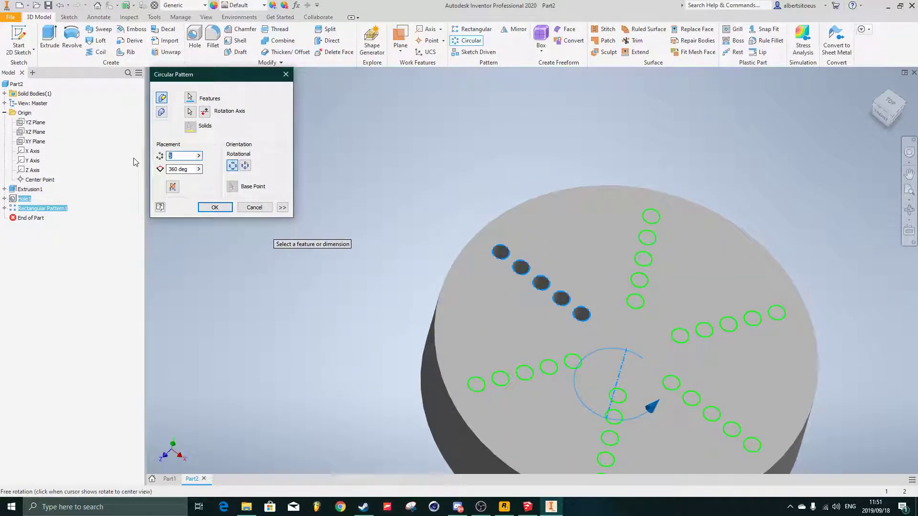
{"action": "type", "text": "12"}
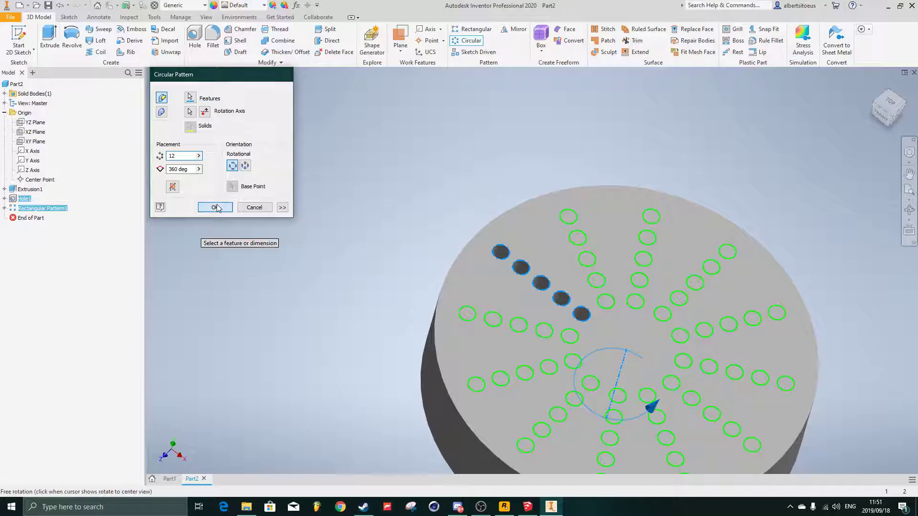
{"action": "left_click", "coordinate": [217, 208]}
{"action": "mouse_move", "coordinate": [574, 305]}
{"action": "middle_mouse_down", "text": "shift"}
{"action": "mouse_move", "coordinate": [617, 362]}
{"action": "mouse_move", "coordinate": [583, 320]}
{"action": "middle_mouse_up", "text": "shift"}
{"action": "middle_click_drag", "start_coordinate": [600, 358], "coordinate": [713, 354]}
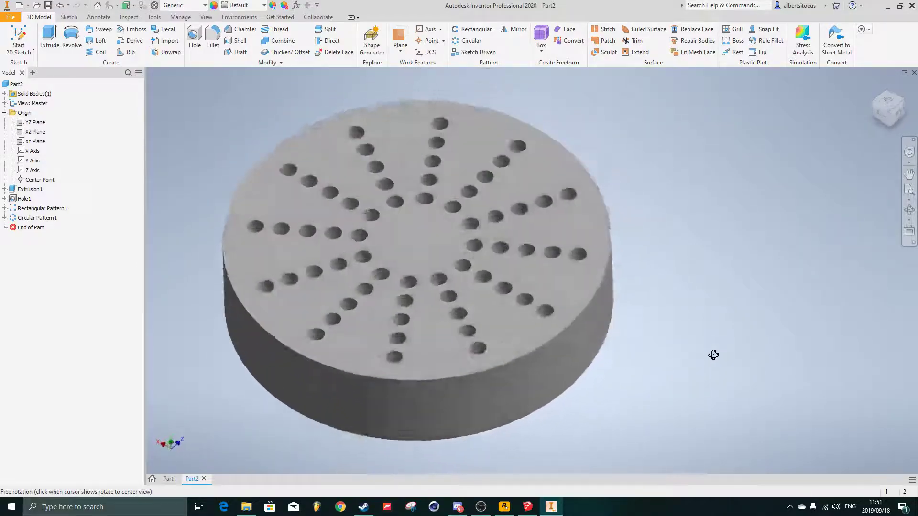
Step: Create two work planes above the disc, one offset from its top face and the other offset above that first plane
{"action": "scroll", "coordinate": [566, 265], "scroll_direction": "up", "scroll_amount": 5}
{"action": "left_click", "coordinate": [400, 39]}
{"action": "scroll", "coordinate": [491, 181], "scroll_direction": "down", "scroll_amount": 5}
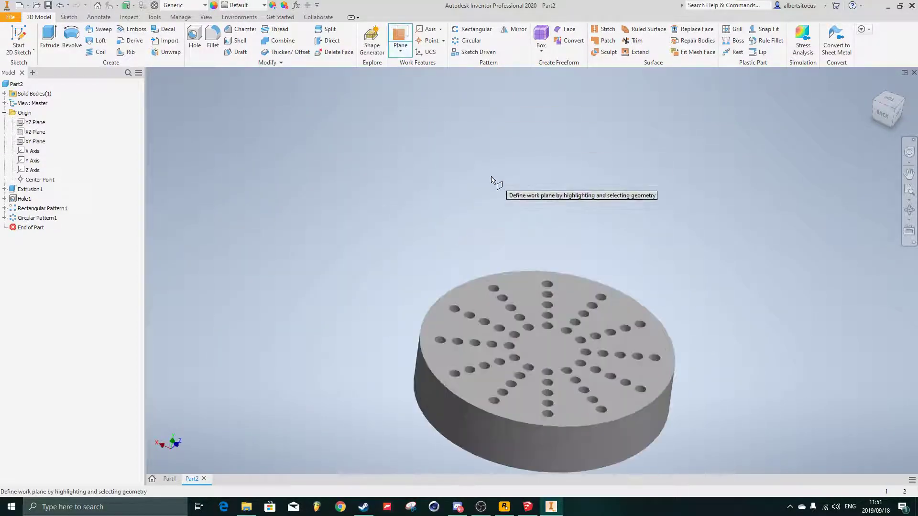
{"action": "left_click", "coordinate": [546, 330]}
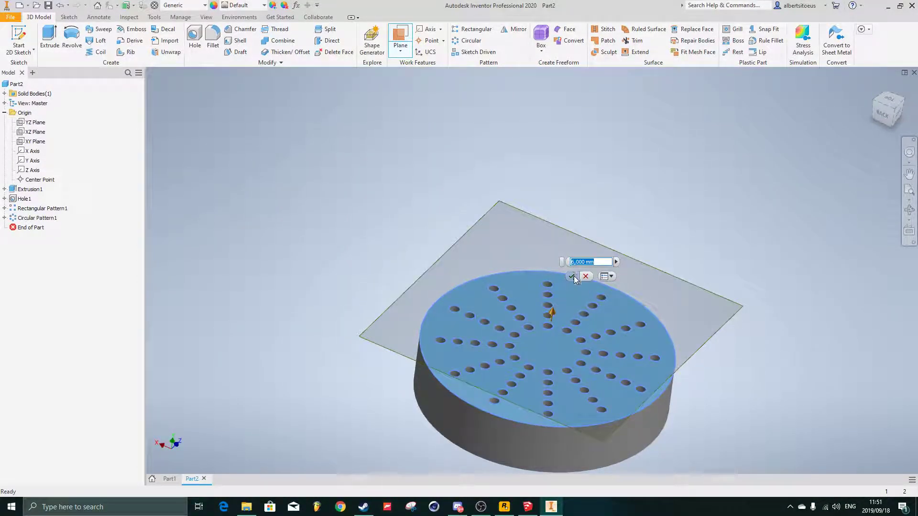
{"action": "left_click_drag", "start_coordinate": [553, 313], "coordinate": [572, 284]}
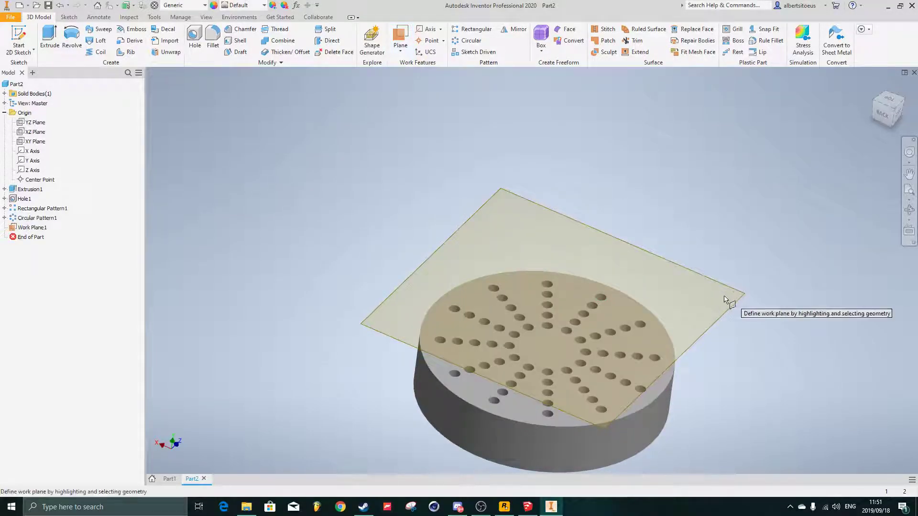
{"action": "left_click_drag", "start_coordinate": [727, 316], "coordinate": [730, 248]}
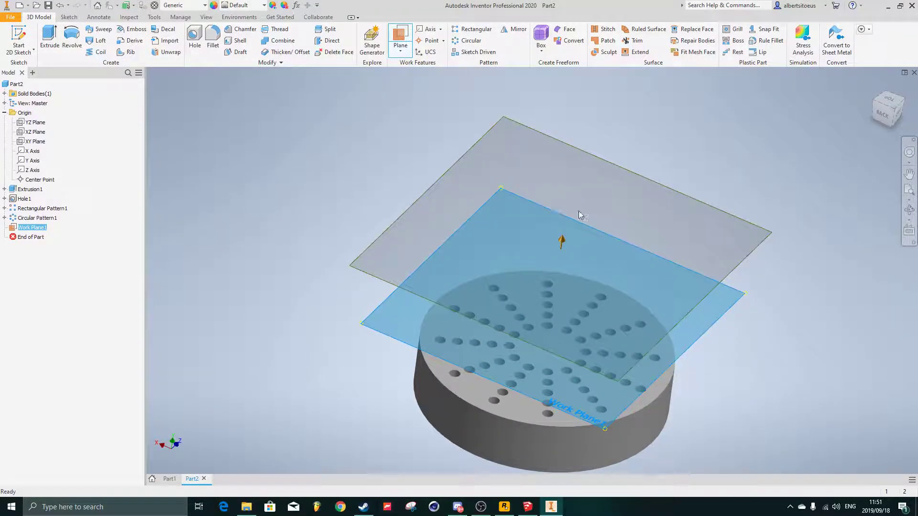
{"action": "mouse_move", "coordinate": [683, 306]}
{"action": "middle_mouse_down", "text": "shift"}
{"action": "mouse_move", "coordinate": [600, 271]}
{"action": "mouse_move", "coordinate": [700, 302]}
{"action": "middle_mouse_up", "text": "shift"}
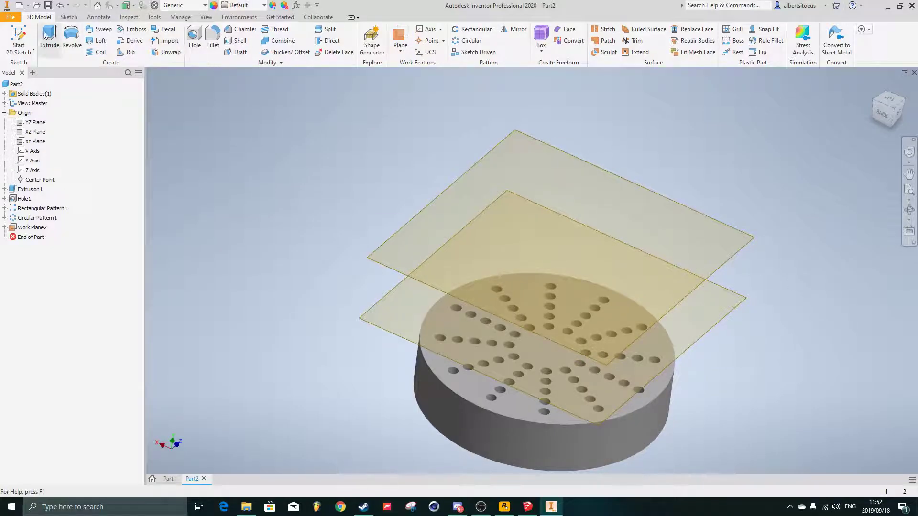
Step: Create a sketch on the lower work plane and project the disc's perforated face, including all its holes, onto it
{"action": "left_click", "coordinate": [19, 37]}
{"action": "left_click", "coordinate": [734, 311]}
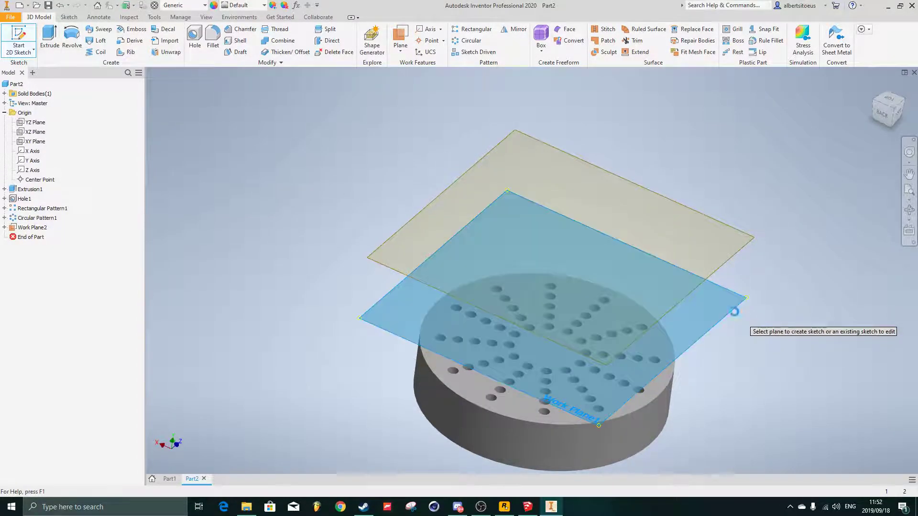
{"action": "key", "text": "p"}
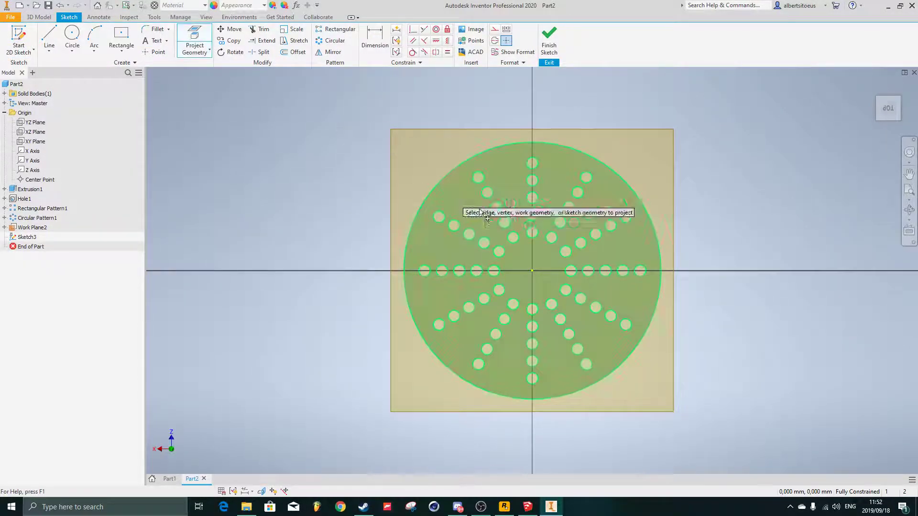
{"action": "left_click", "coordinate": [525, 276]}
{"action": "left_click", "coordinate": [549, 43]}
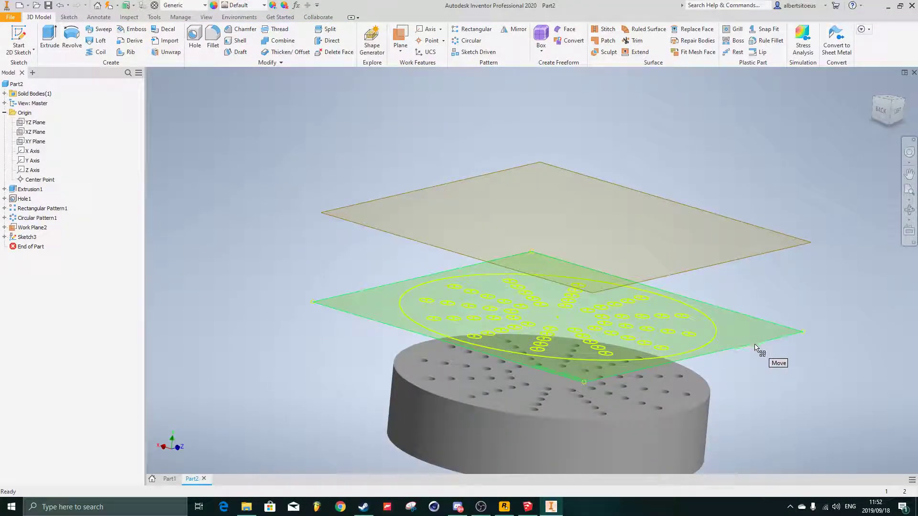
{"action": "left_click", "coordinate": [755, 348]}
{"action": "right_click", "coordinate": [746, 345]}
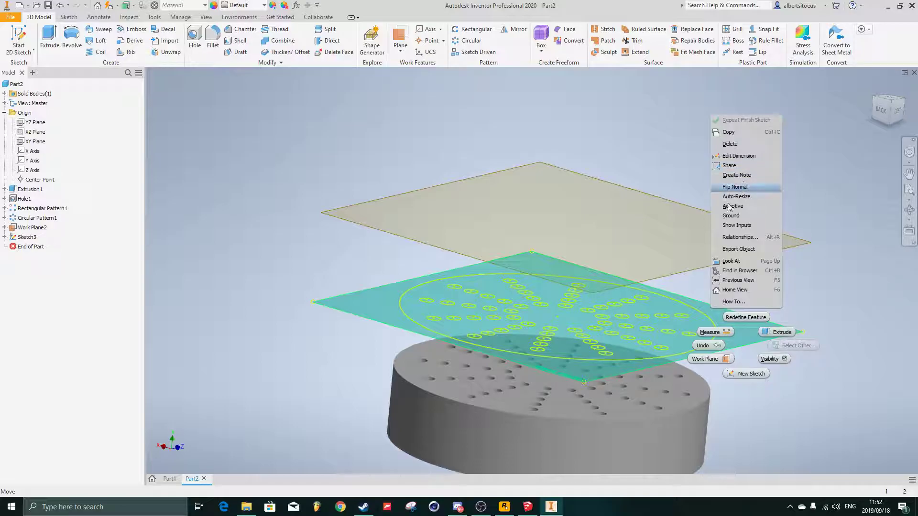
{"action": "left_click", "coordinate": [255, 212]}
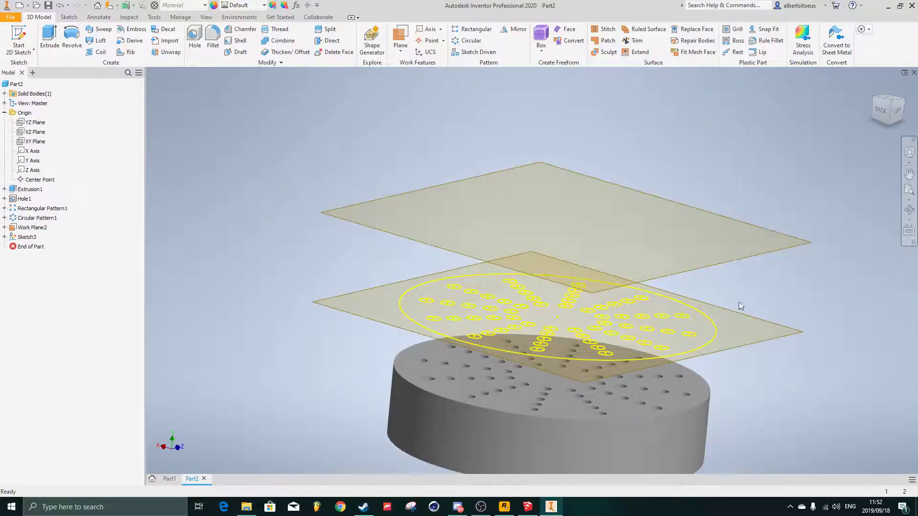
{"action": "left_click", "coordinate": [738, 253]}
{"action": "right_click", "coordinate": [736, 261]}
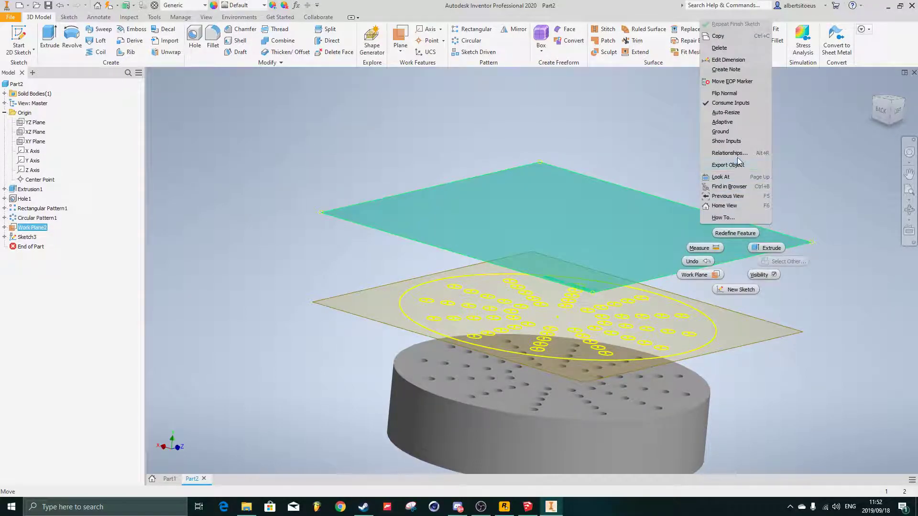
{"action": "left_click", "coordinate": [168, 222]}
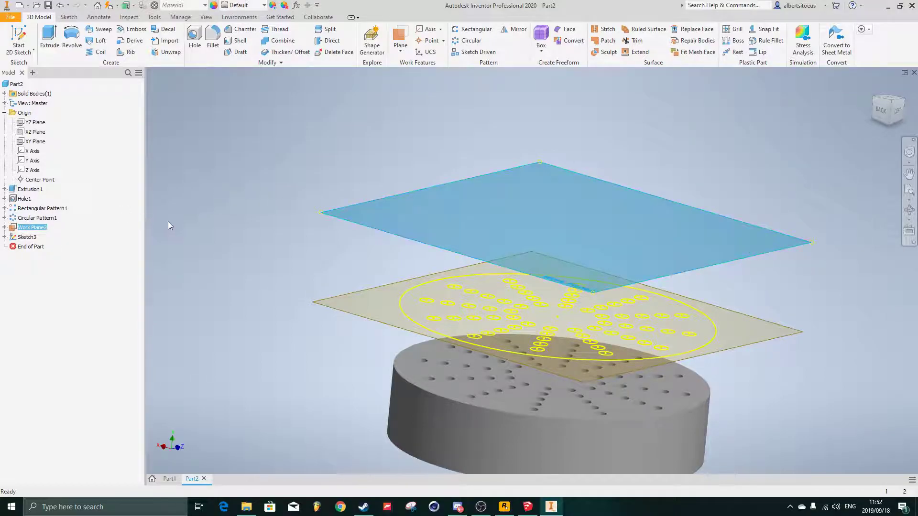
{"action": "left_click", "coordinate": [4, 227]}
{"action": "right_click", "coordinate": [25, 238]}
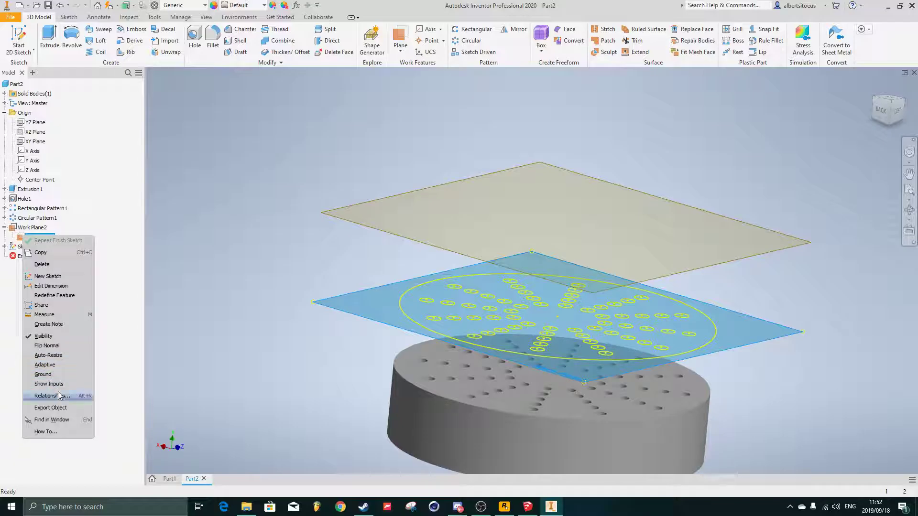
{"action": "left_click", "coordinate": [69, 299]}
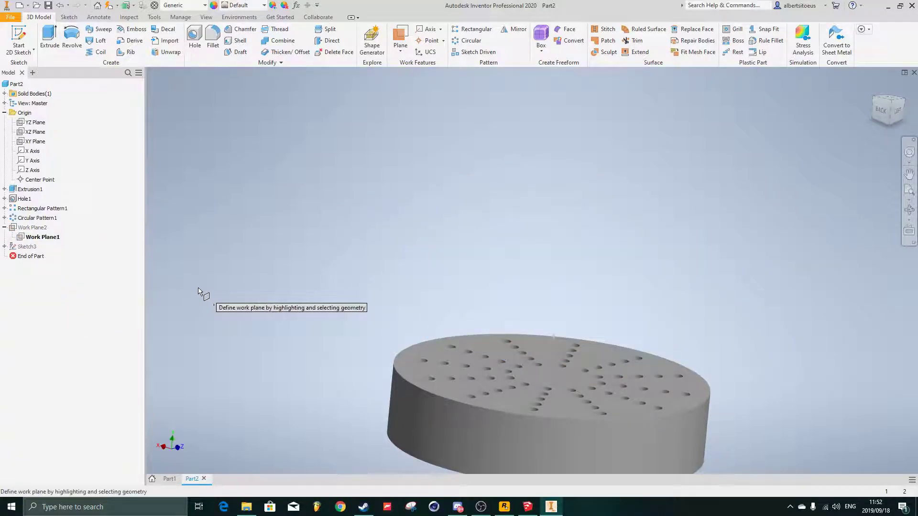
{"action": "scroll", "coordinate": [338, 301], "scroll_direction": "up", "scroll_amount": 5}
{"action": "middle_click_drag", "start_coordinate": [325, 332], "coordinate": [338, 287], "text": "shift"}
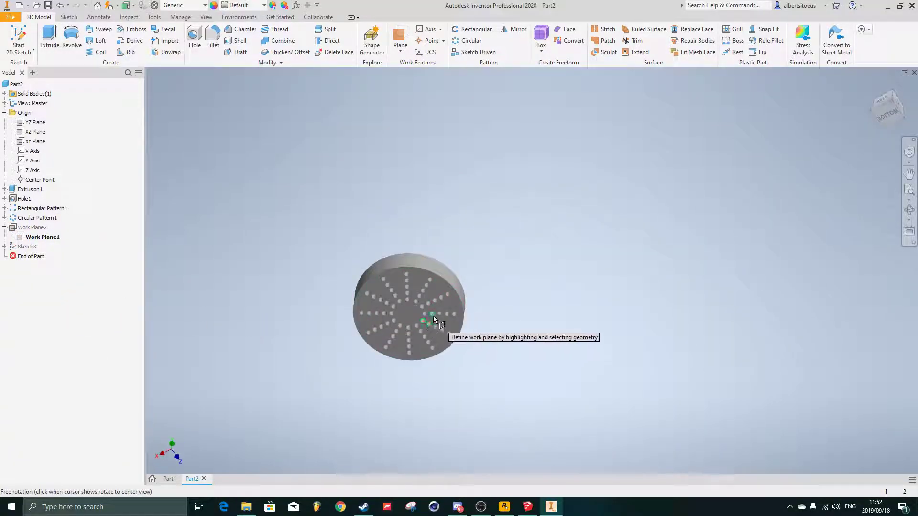
{"action": "left_click", "coordinate": [407, 315]}
{"action": "middle_click_drag", "start_coordinate": [394, 277], "coordinate": [413, 340], "text": "shift"}
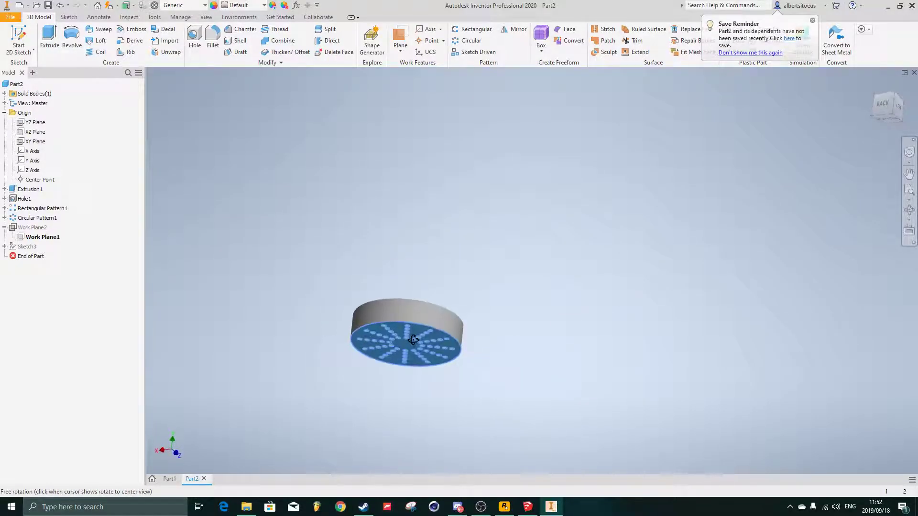
{"action": "right_click", "coordinate": [478, 397]}
{"action": "left_click", "coordinate": [512, 398]}
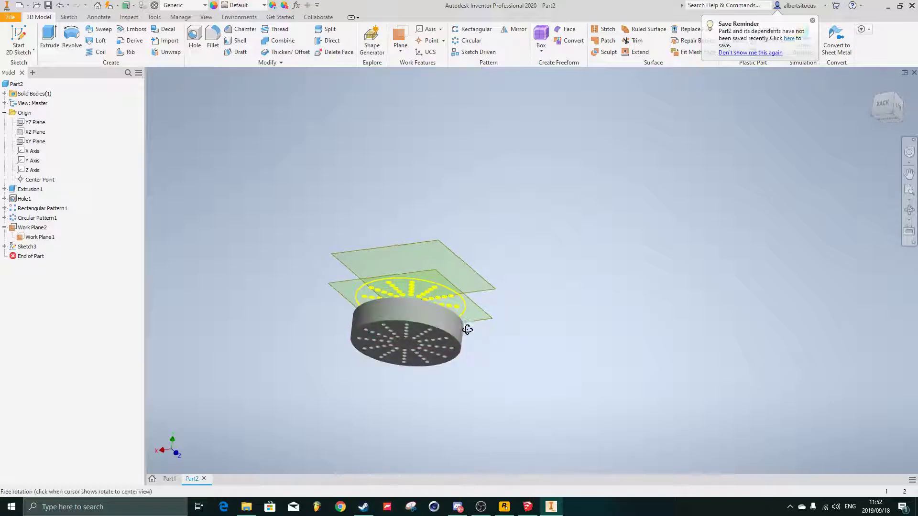
Step: Open the offset distance of the work plane nearest the disc's top face for editing
{"action": "middle_click_drag", "start_coordinate": [469, 330], "coordinate": [302, 307], "text": "shift"}
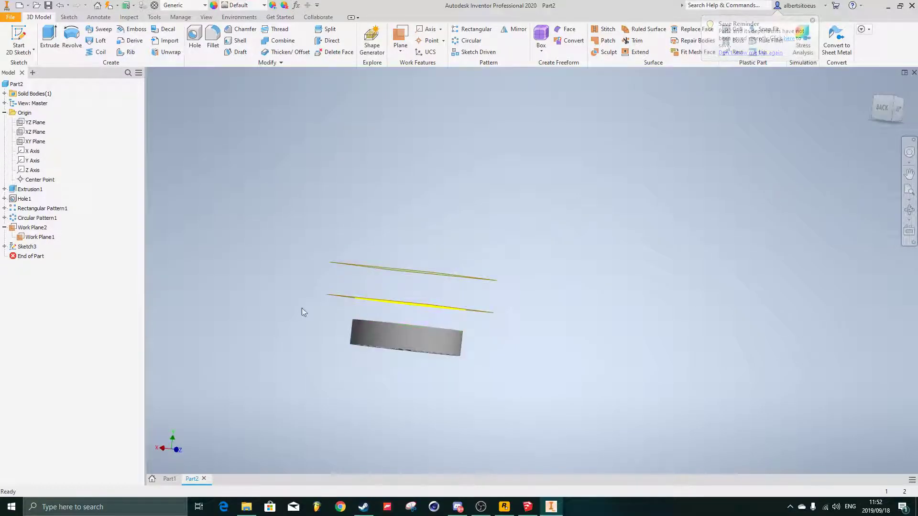
{"action": "double_click", "coordinate": [21, 237]}
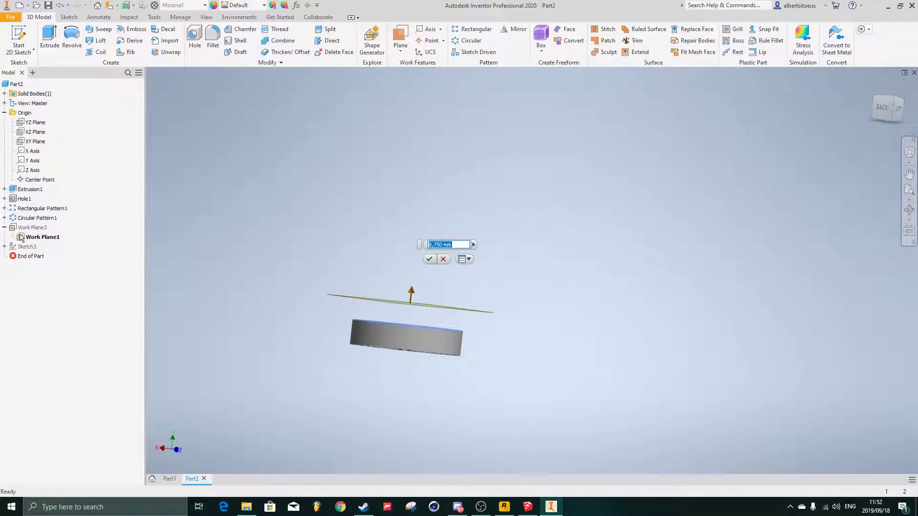
{"action": "middle_click_drag", "start_coordinate": [408, 296], "coordinate": [406, 317], "text": "shift"}
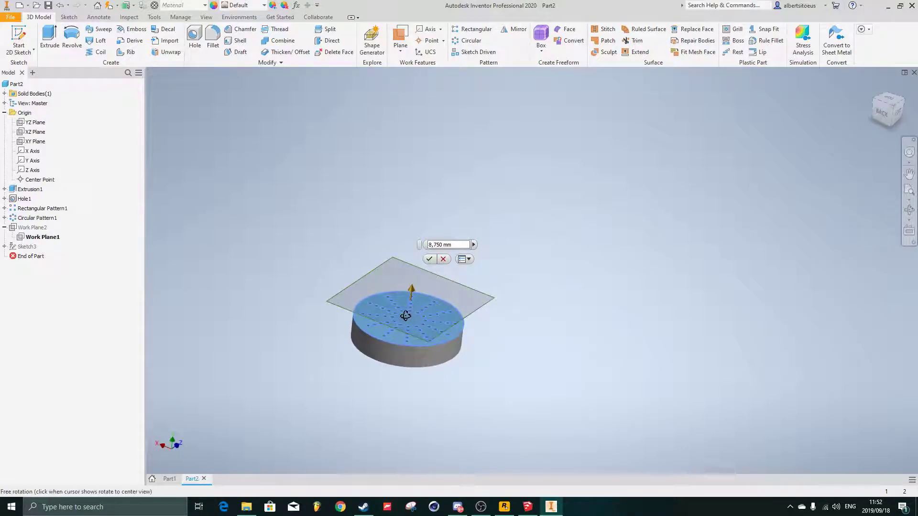
{"action": "scroll", "coordinate": [406, 317], "scroll_direction": "down", "scroll_amount": 3}
{"action": "left_click", "coordinate": [429, 259]}
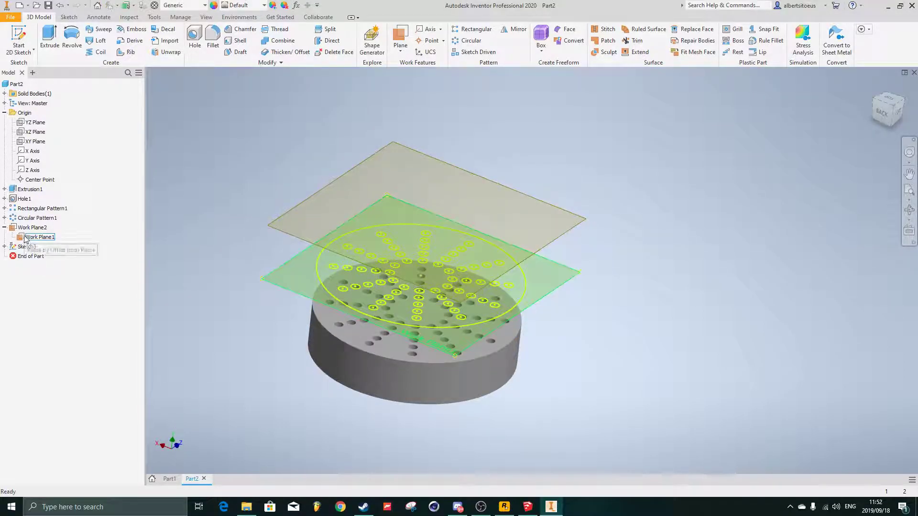
Step: Redefine the work plane nearest the disc as a 12.25 mm offset from the disc's bottom face
{"action": "right_click", "coordinate": [25, 239]}
{"action": "left_click", "coordinate": [56, 295]}
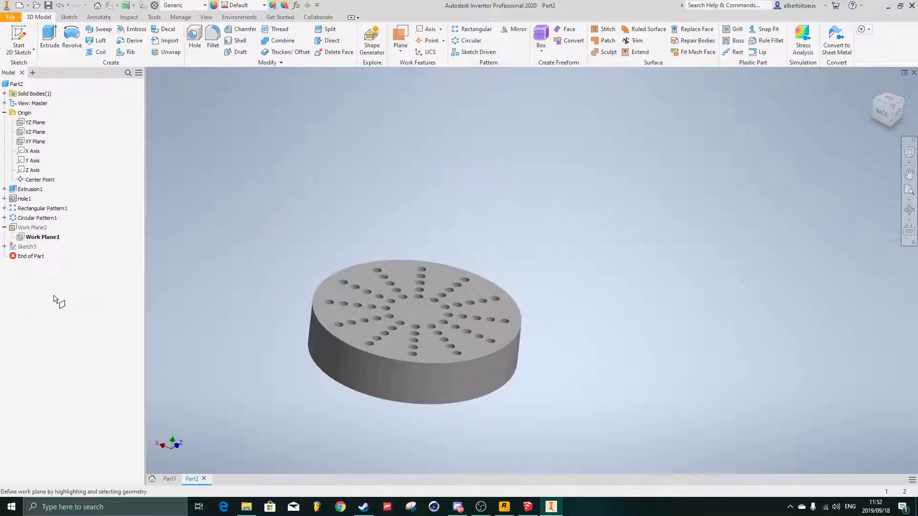
{"action": "middle_click_drag", "start_coordinate": [263, 323], "coordinate": [265, 280], "text": "shift"}
{"action": "left_click", "coordinate": [420, 325]}
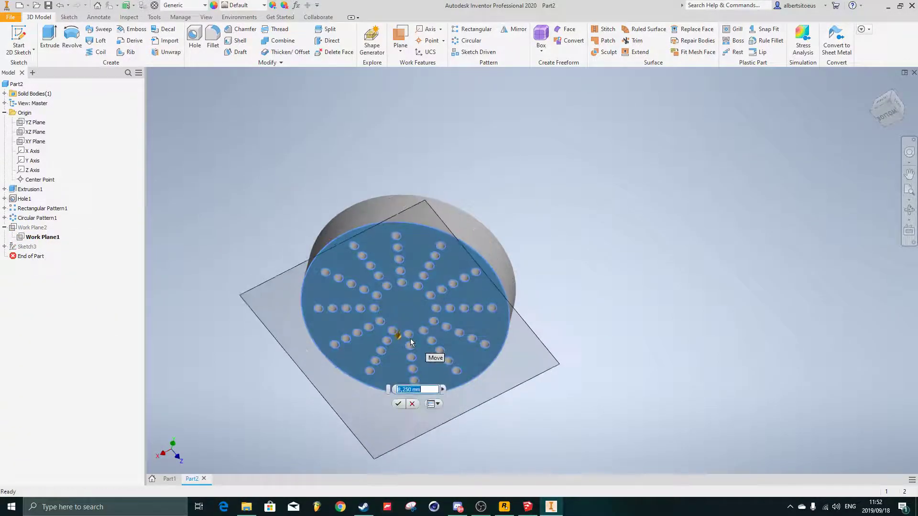
{"action": "middle_click_drag", "start_coordinate": [464, 341], "coordinate": [374, 358], "text": "shift"}
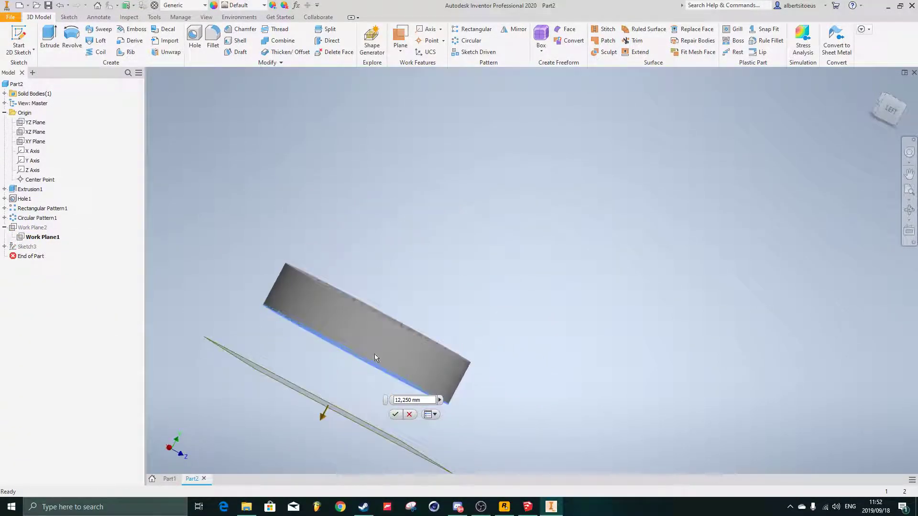
{"action": "left_click", "coordinate": [393, 419]}
Step: Inspect the work planes and projected sketch below the disc, and open the offset distance of the plane nearest the bottom face
{"action": "middle_click_drag", "start_coordinate": [378, 411], "coordinate": [521, 379], "text": "shift"}
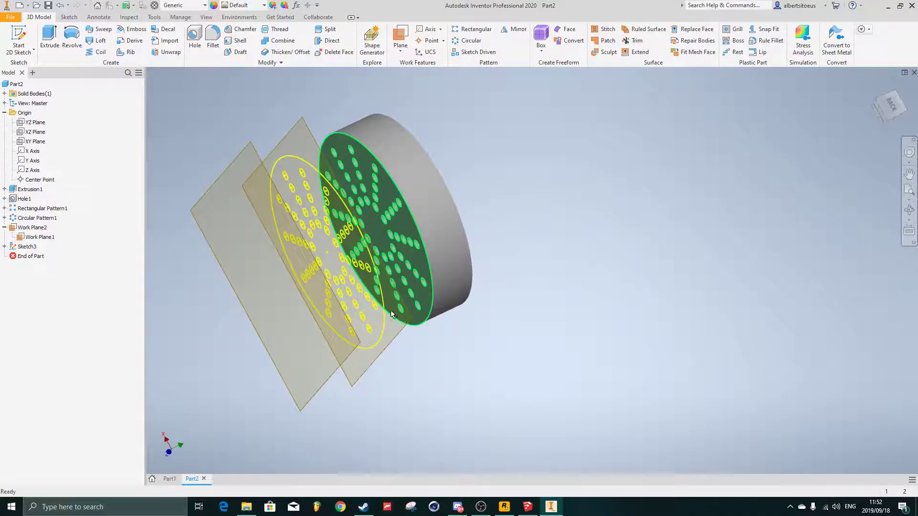
{"action": "middle_click_drag", "start_coordinate": [311, 279], "coordinate": [257, 299], "text": "shift"}
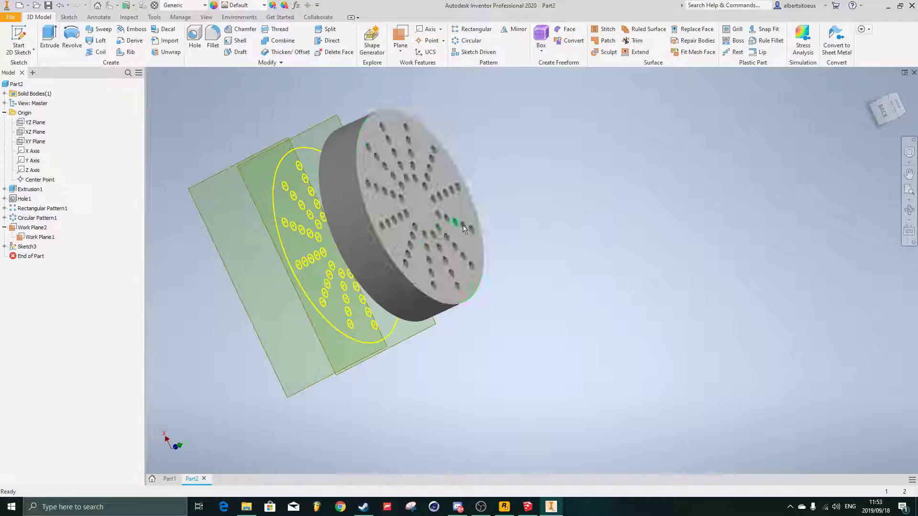
{"action": "middle_click_drag", "start_coordinate": [375, 215], "coordinate": [355, 278], "text": "shift"}
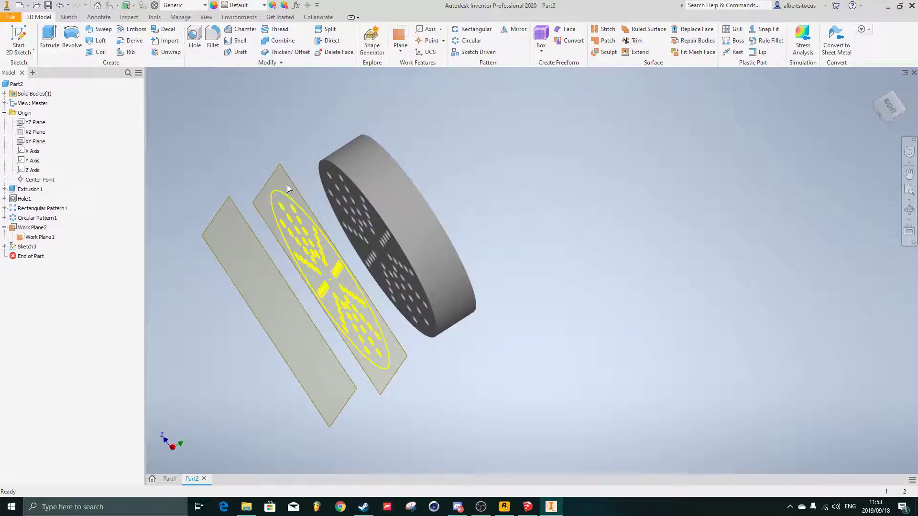
{"action": "double_click", "coordinate": [292, 182]}
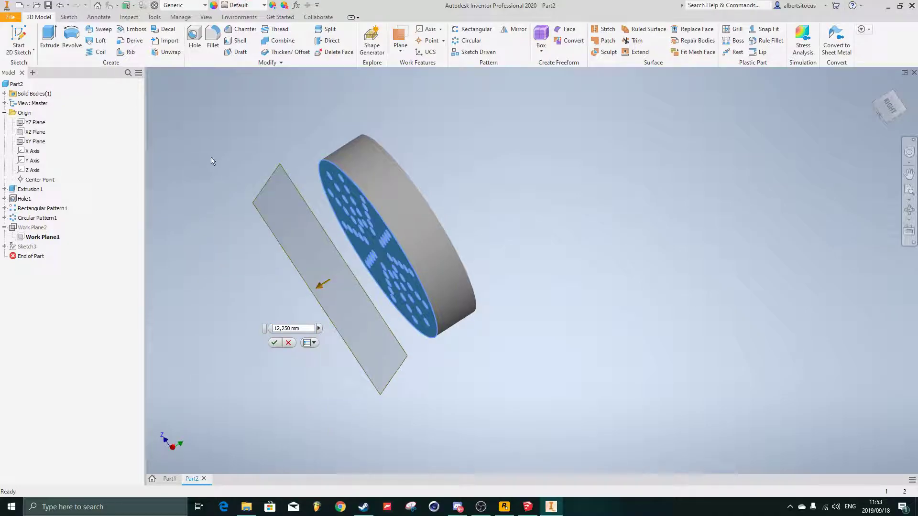
{"action": "left_click", "coordinate": [274, 344]}
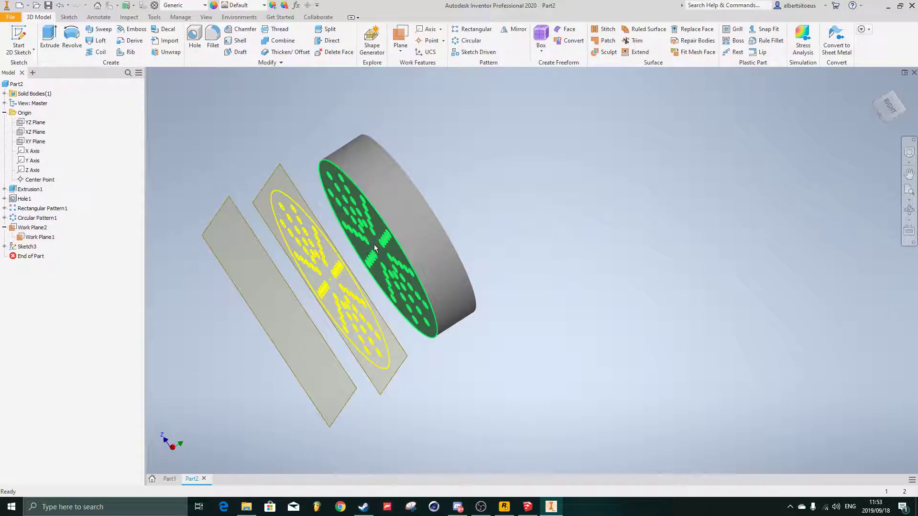
Step: Redefine the projected sketch so that it lies on the disc's bottom face
{"action": "left_click", "coordinate": [13, 246]}
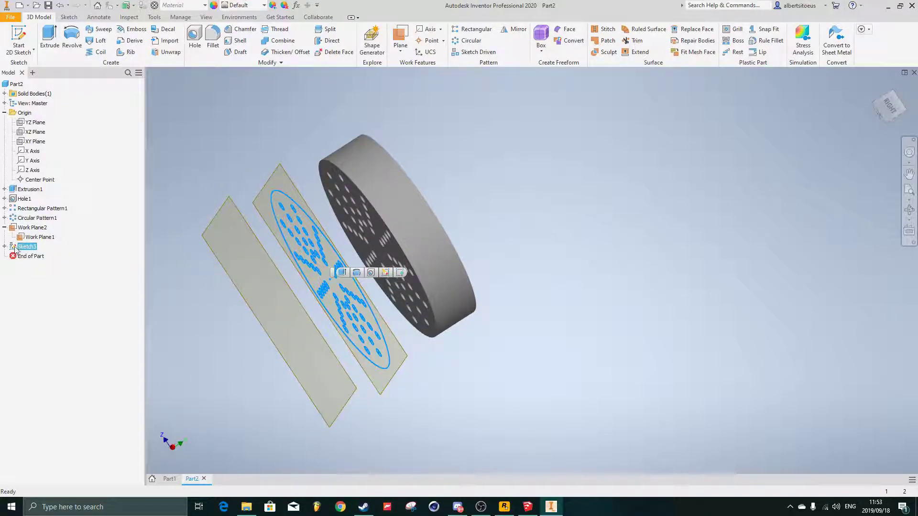
{"action": "right_click", "coordinate": [21, 249]}
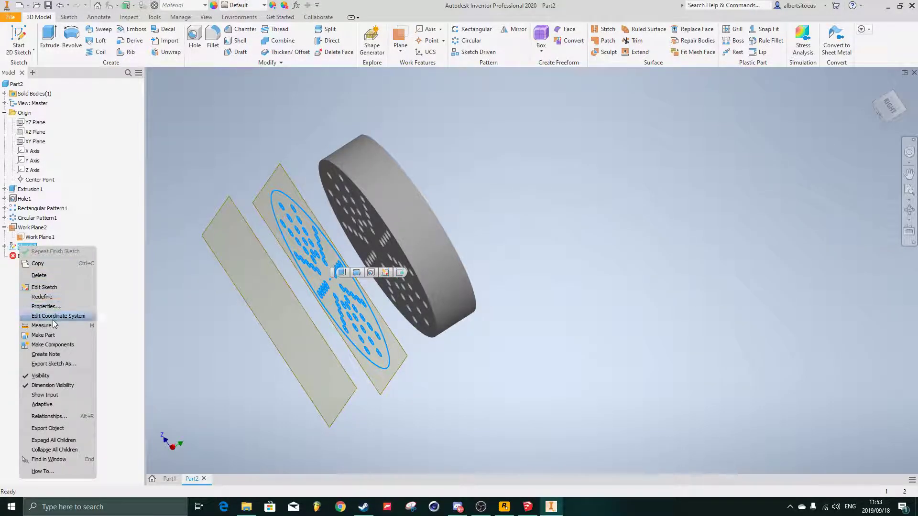
{"action": "left_click", "coordinate": [59, 301]}
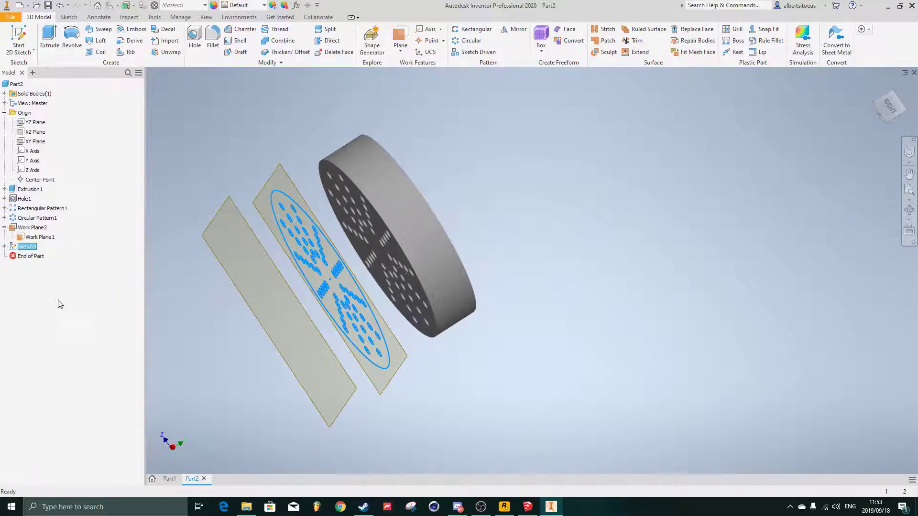
{"action": "left_click", "coordinate": [357, 243]}
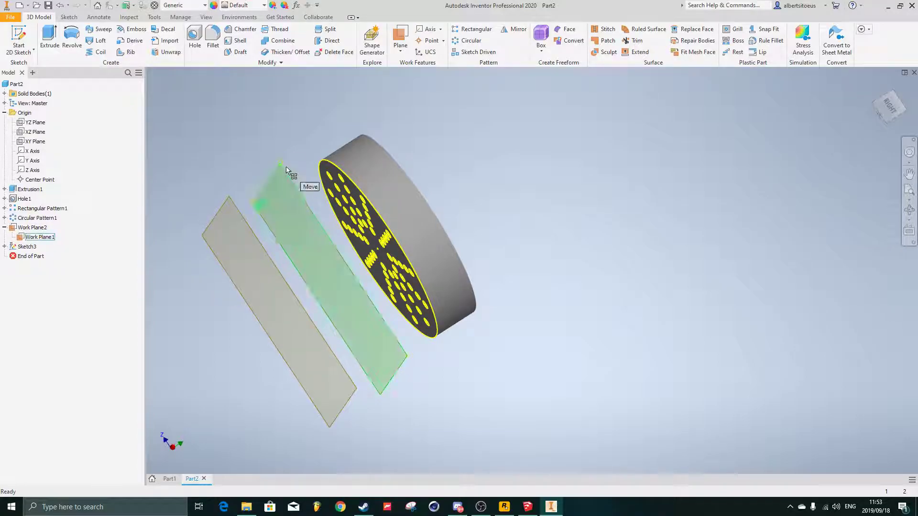
{"action": "middle_click_drag", "start_coordinate": [287, 170], "coordinate": [391, 217], "text": "shift"}
{"action": "scroll", "coordinate": [361, 214], "scroll_direction": "down", "scroll_amount": 3}
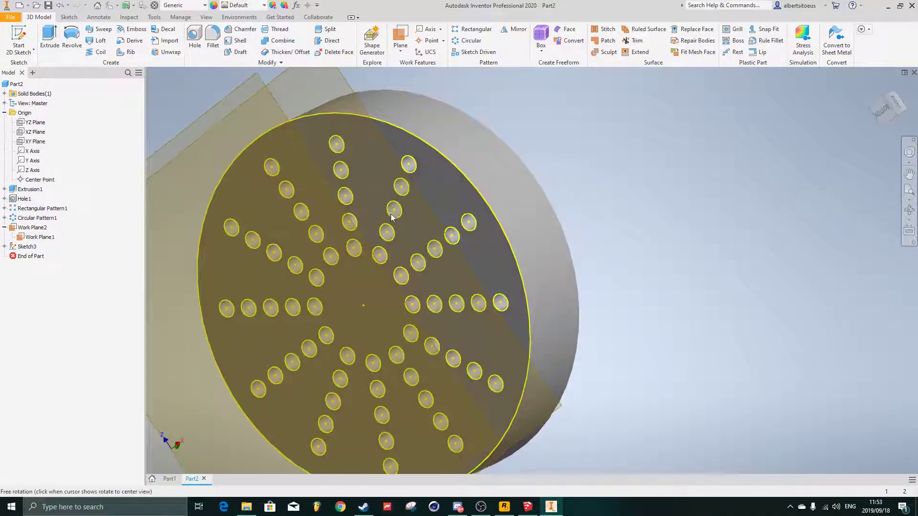
{"action": "middle_click_drag", "start_coordinate": [471, 221], "coordinate": [401, 255], "text": "shift"}
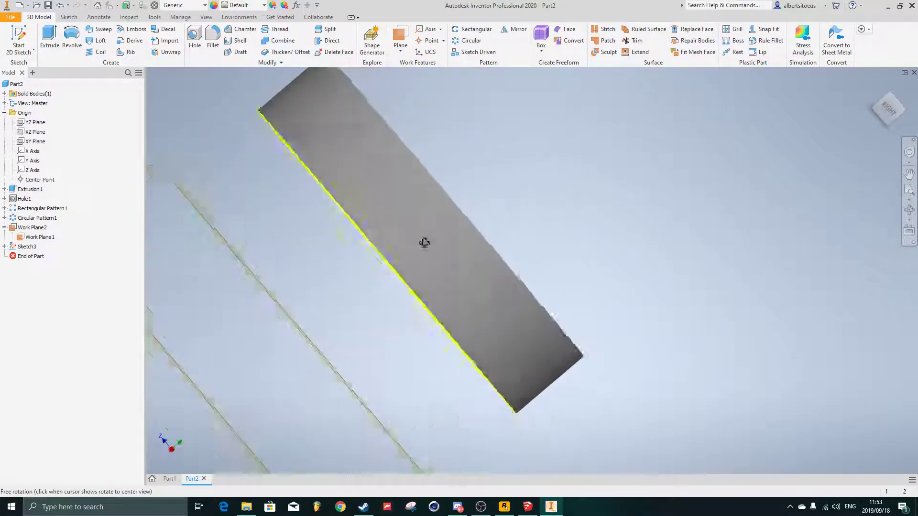
{"action": "middle_click_drag", "start_coordinate": [424, 243], "coordinate": [458, 218], "text": "shift"}
{"action": "middle_click_drag", "start_coordinate": [394, 198], "coordinate": [383, 209]}
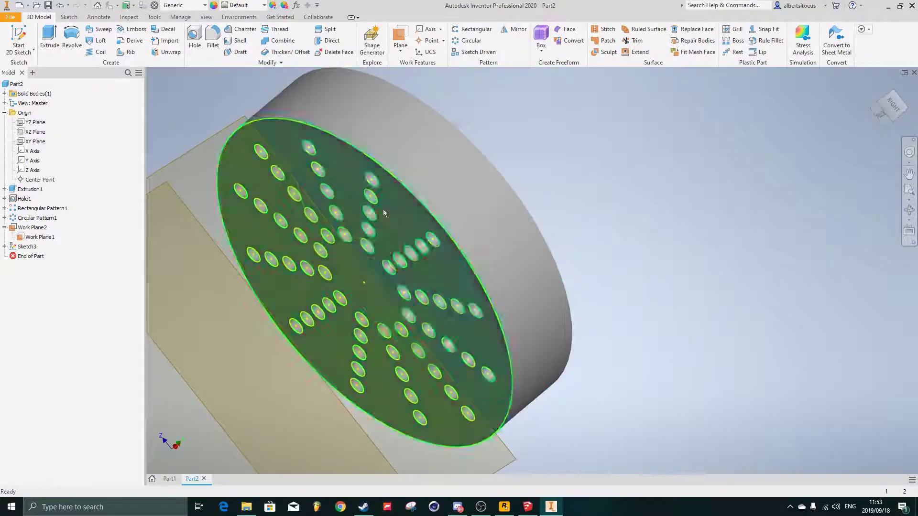
Step: Redefine the projected sketch so that it lies on the disc's top face
{"action": "right_click", "coordinate": [27, 247]}
{"action": "left_click", "coordinate": [46, 294]}
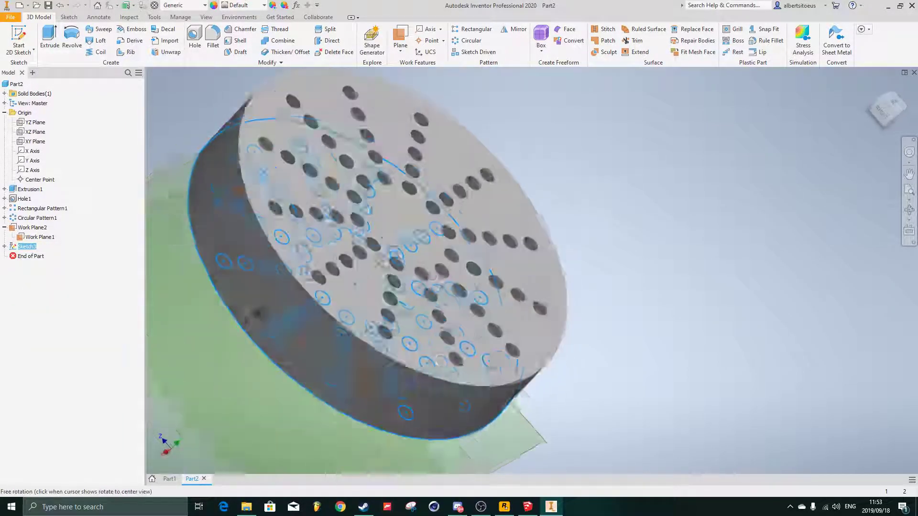
{"action": "left_click", "coordinate": [462, 158]}
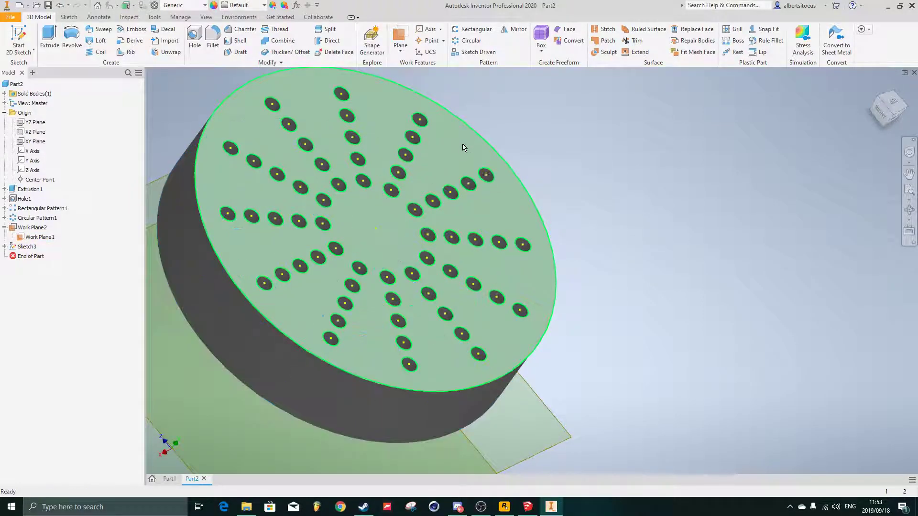
{"action": "middle_click_drag", "start_coordinate": [504, 284], "coordinate": [560, 290], "text": "shift"}
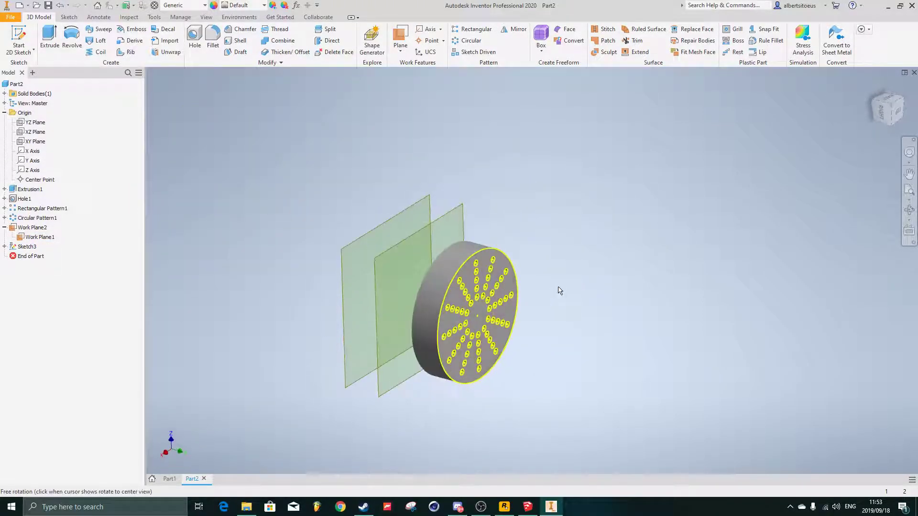
Step: Redefine the projected sketch so that it lies on the outer work plane, farthest from the disc
{"action": "right_click", "coordinate": [18, 248]}
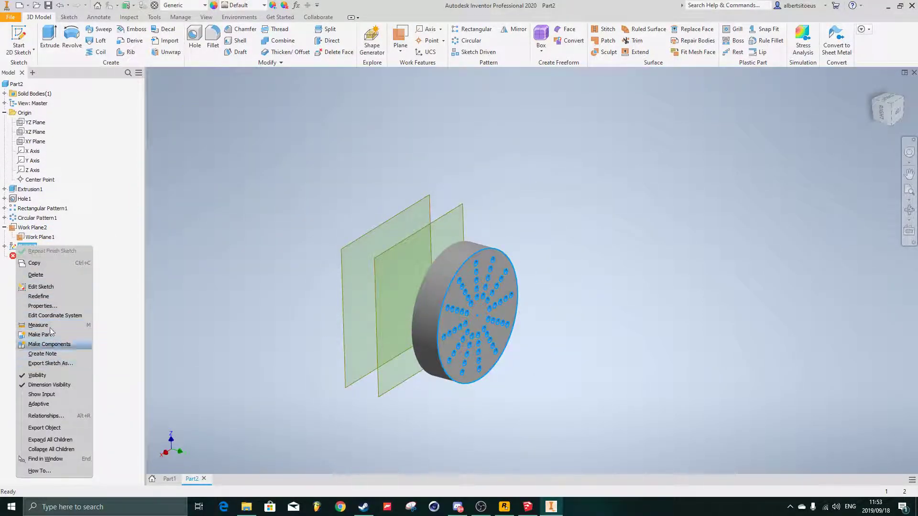
{"action": "left_click", "coordinate": [38, 297]}
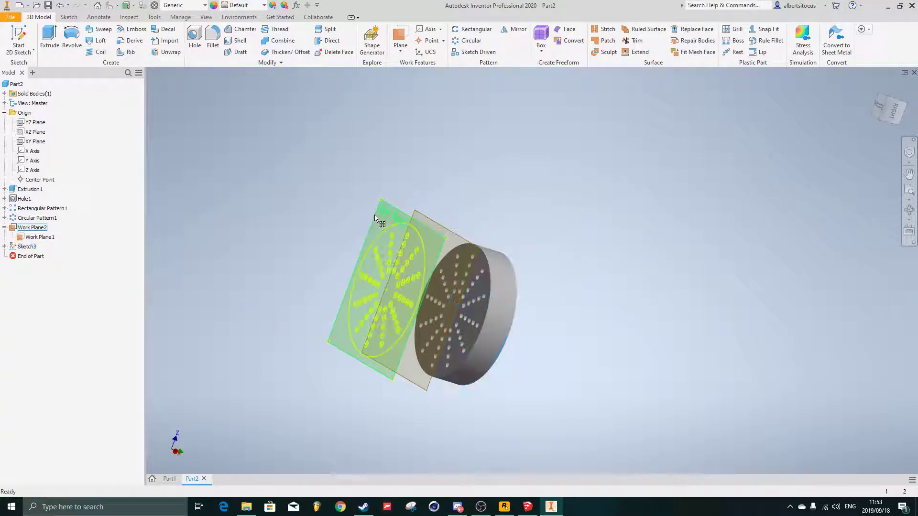
{"action": "middle_click_drag", "start_coordinate": [333, 320], "coordinate": [484, 365], "text": "shift"}
{"action": "scroll", "coordinate": [449, 283], "scroll_direction": "down", "scroll_amount": 5}
{"action": "scroll", "coordinate": [409, 292], "scroll_direction": "up", "scroll_amount": 6}
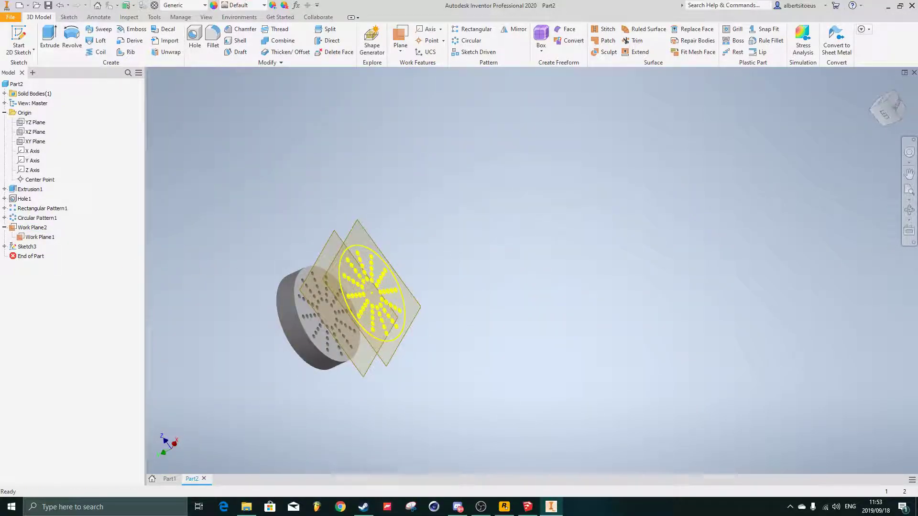